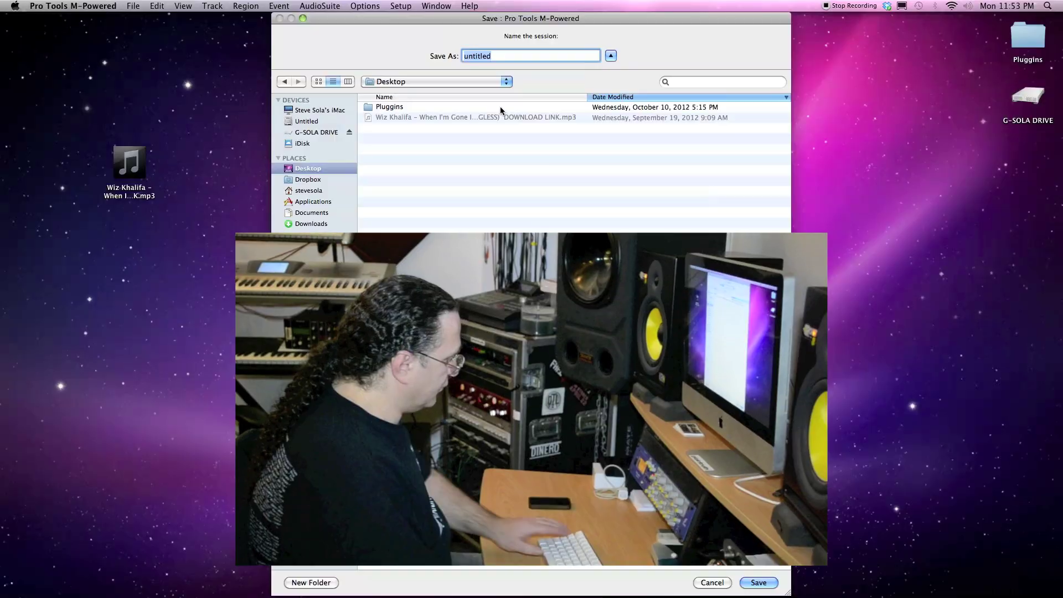
# - Save the new session on the Desktop under the name 1
pyautogui.write('1')
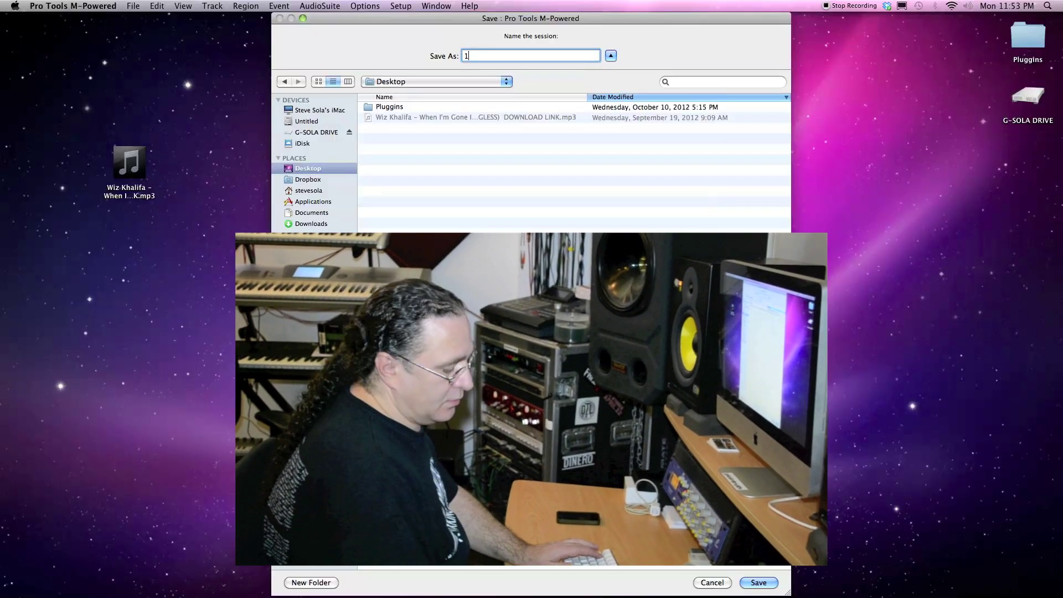
pyautogui.press('Return')
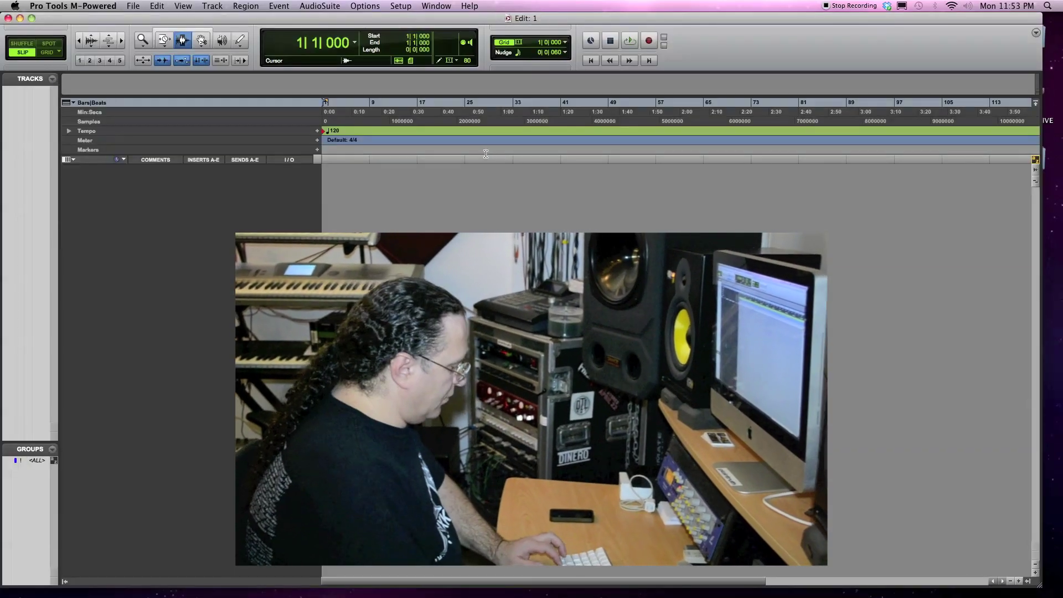
# - Import the Wiz Khalifa "When I'm Gone" instrumental MP3 into the session's Audio Files folder and spot it on a new track at 1|1|000
pyautogui.press('super+shift+i')
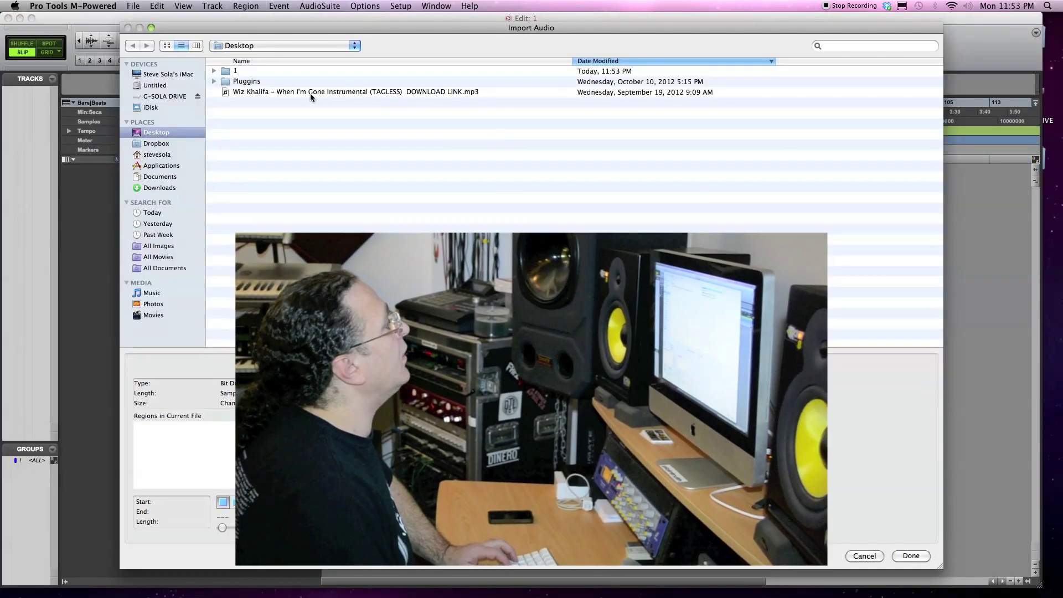
pyautogui.click(310, 92)
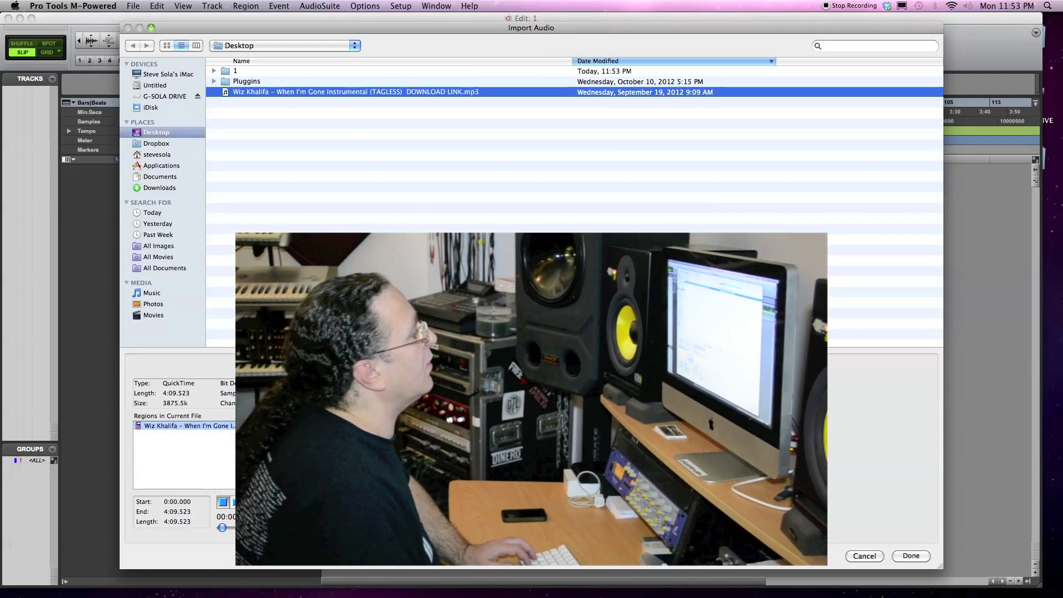
pyautogui.click(910, 555)
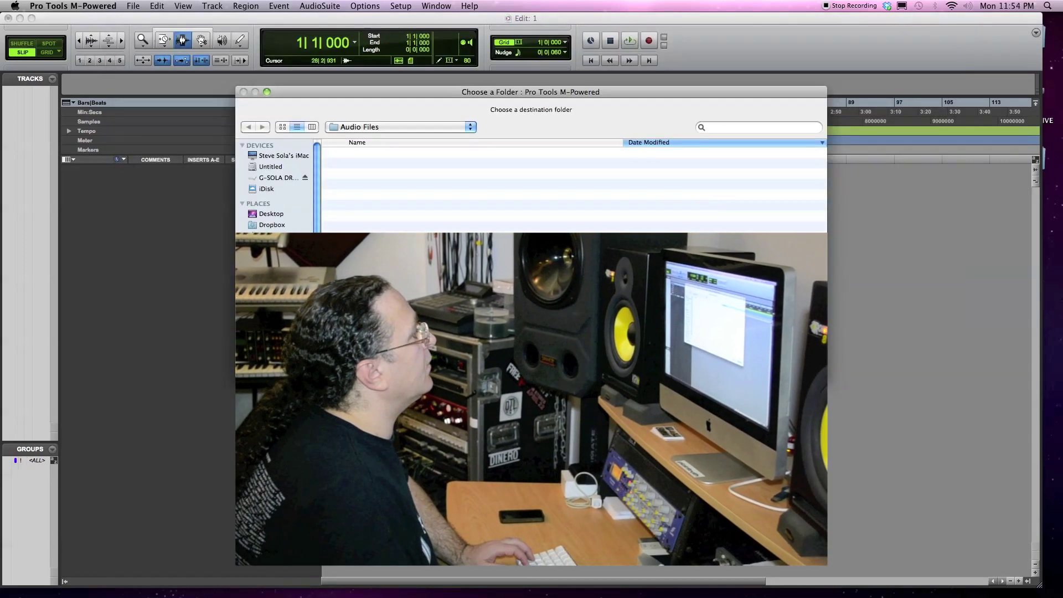
pyautogui.press('Return')
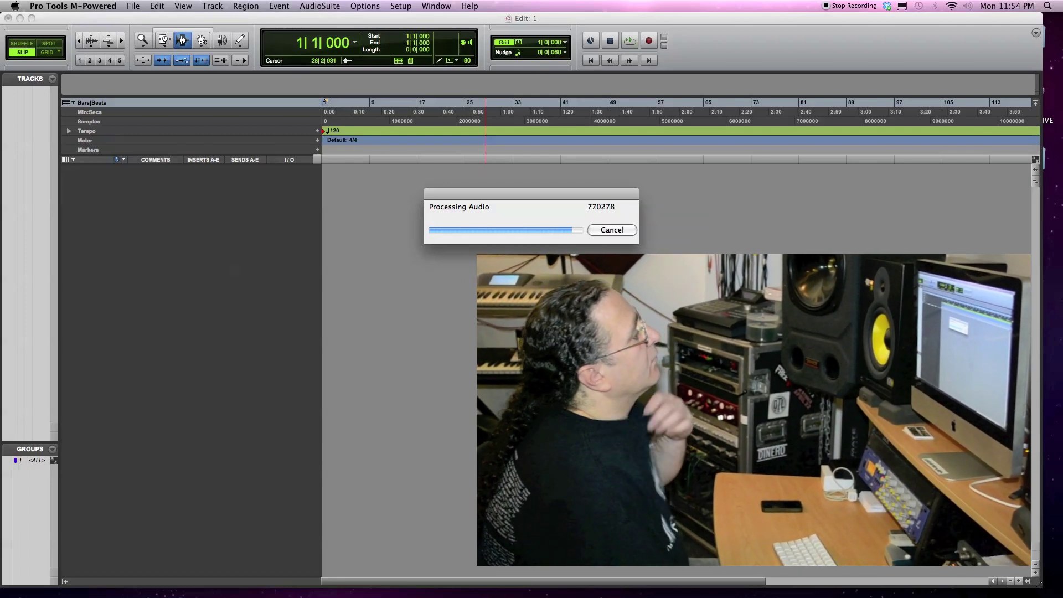
pyautogui.click(612, 274)
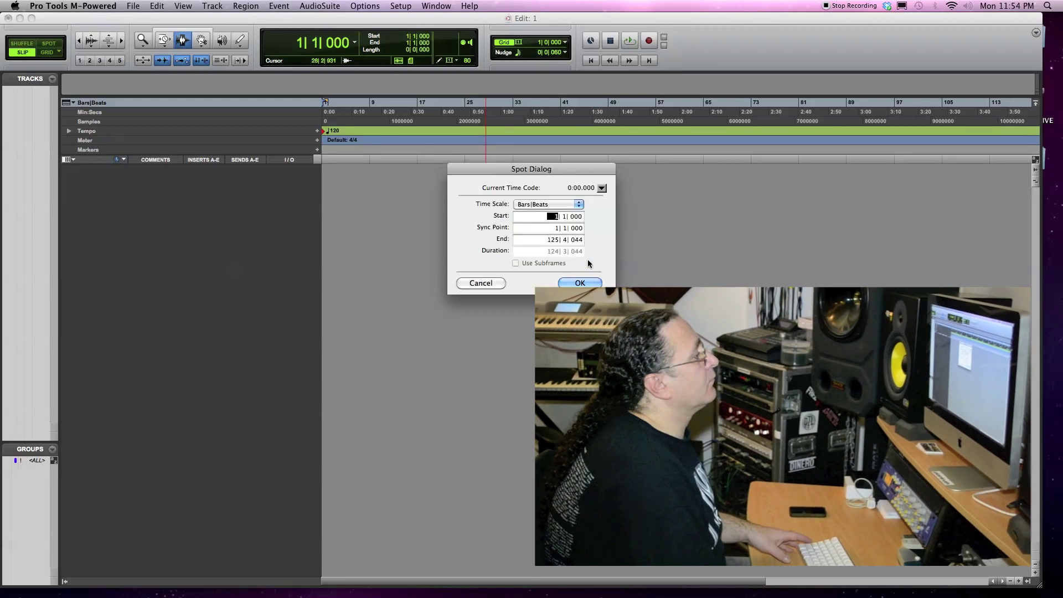
pyautogui.click(572, 280)
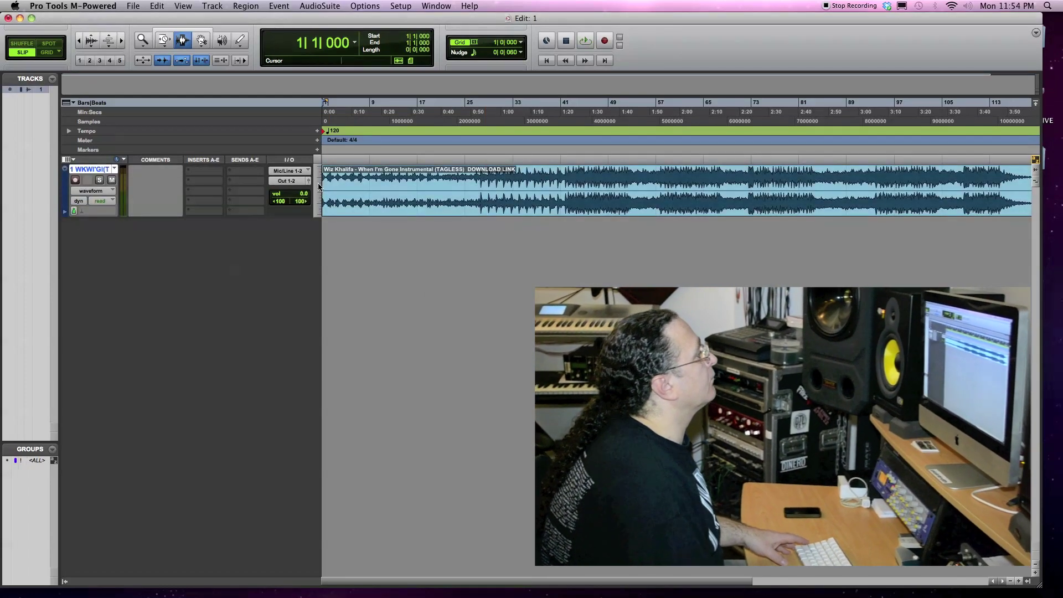
# - Increase the height of the imported audio track and set its timebase to Samples
pyautogui.click(318, 189)
pyautogui.click(321, 197)
pyautogui.press('super+bracketleft')
pyautogui.press('super+bracketleft')
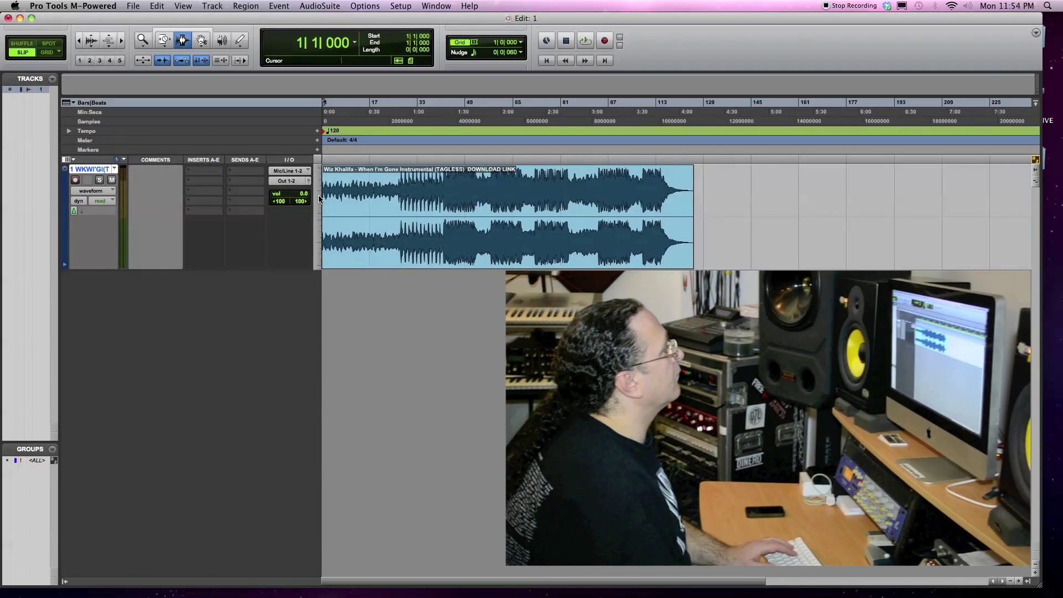
pyautogui.click(76, 211)
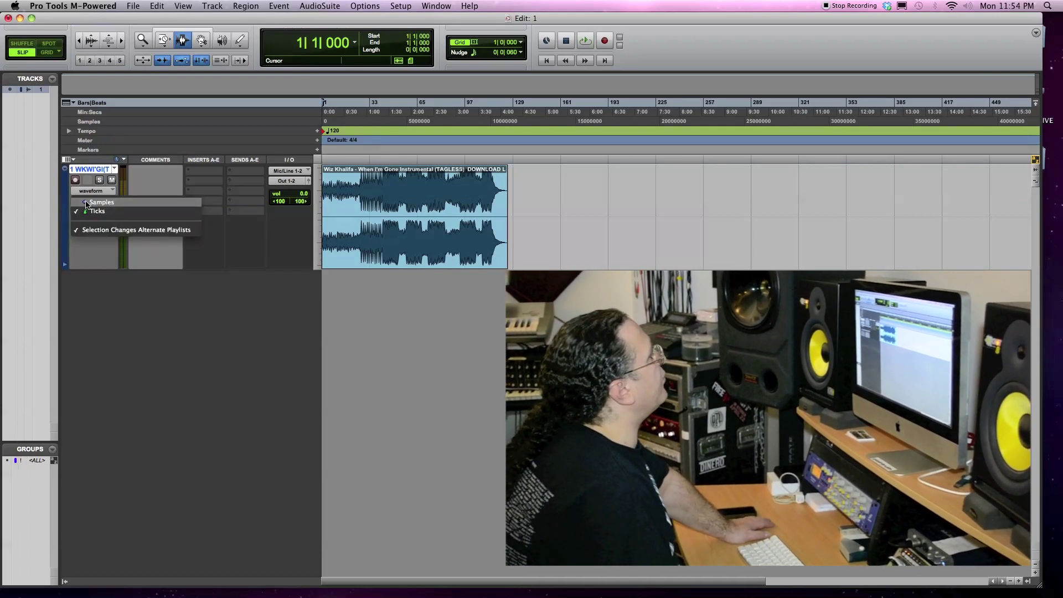
pyautogui.click(86, 202)
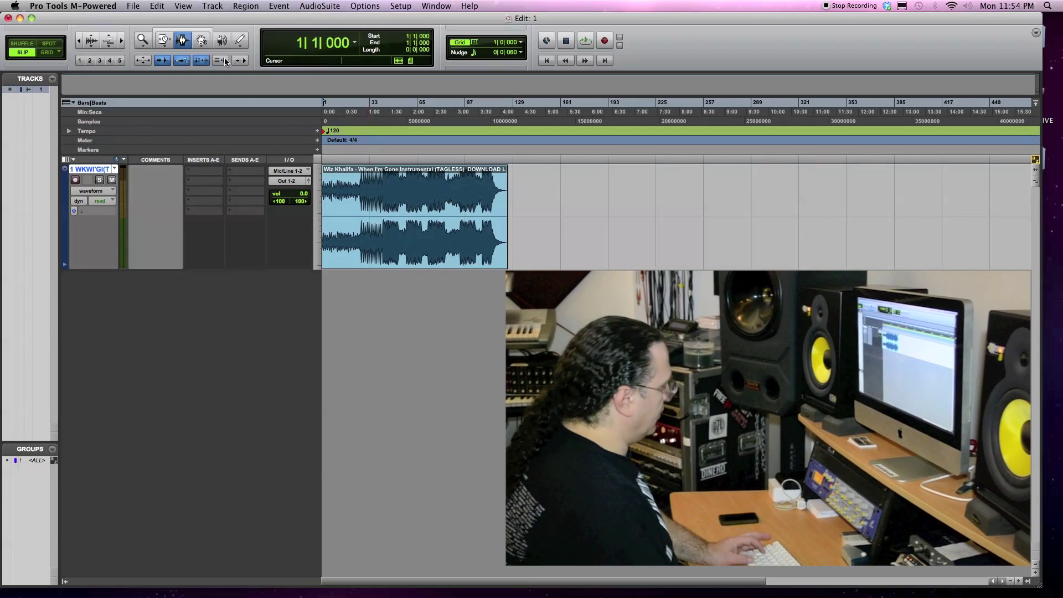
# - Add one stereo Master Fader above the audio track, with its timebase set to Samples
pyautogui.press('super+shift+n')
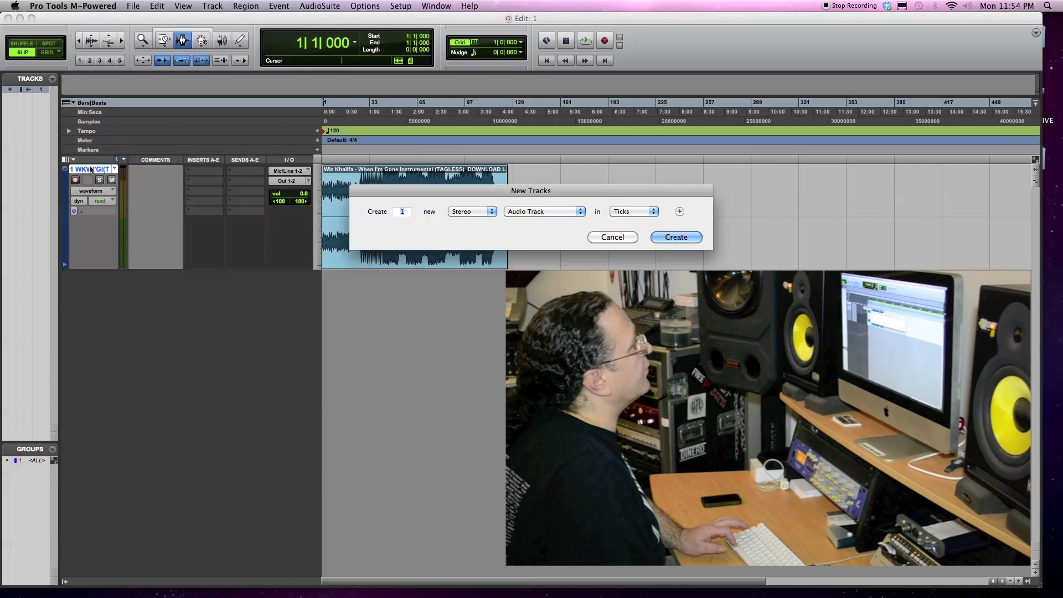
pyautogui.press('super+Down')
pyautogui.press('super+Down')
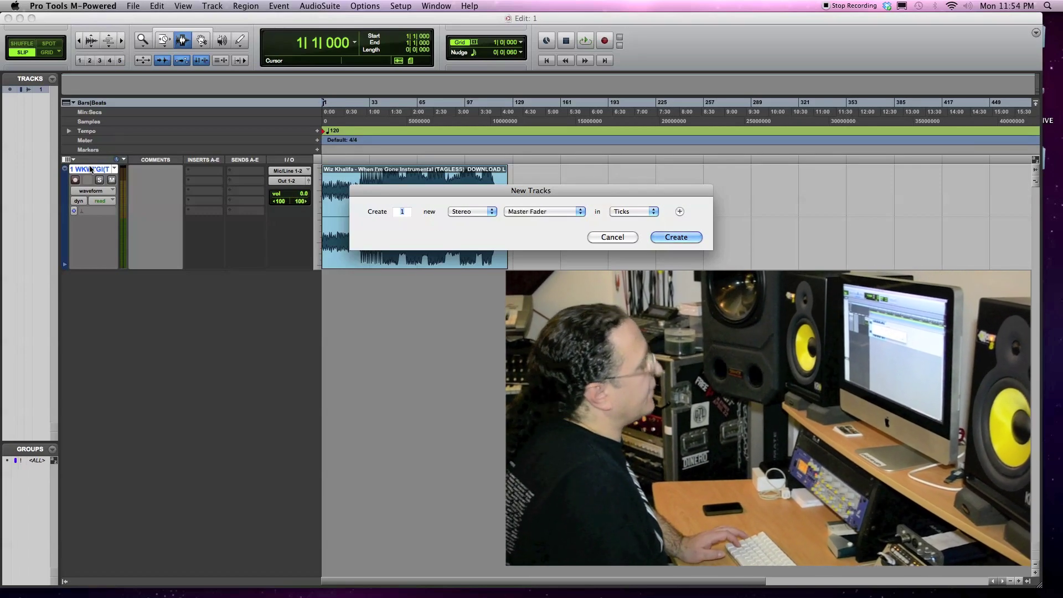
pyautogui.press('Return')
pyautogui.moveTo(93, 278); pyautogui.dragTo(93, 163)
pyautogui.click(77, 188)
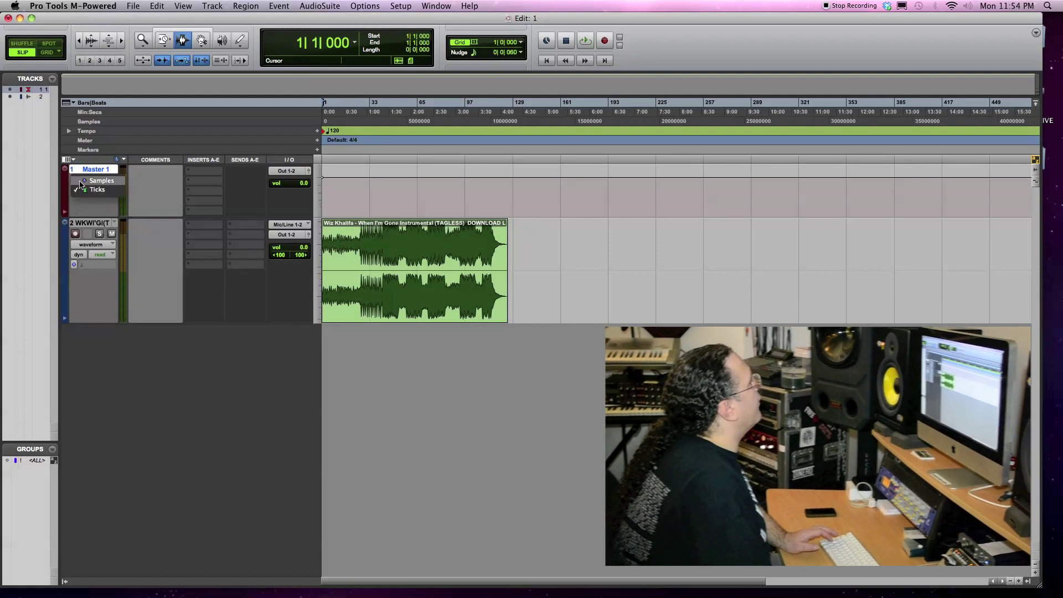
pyautogui.click(80, 182)
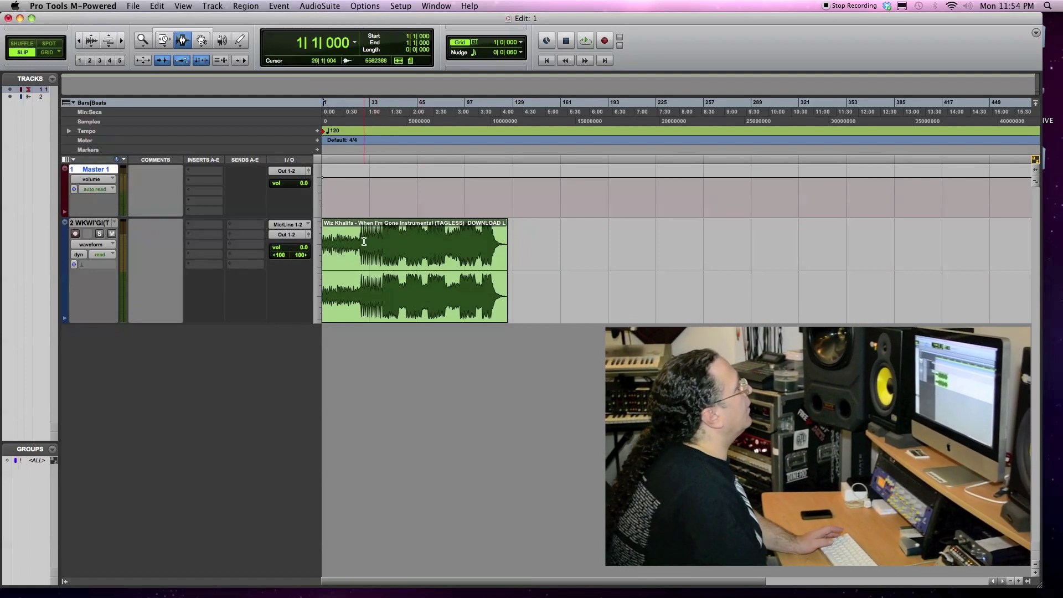
# - Audition the instrumental from bar 27 and from bar 40 to find where the full beat comes in
pyautogui.click(343, 242)
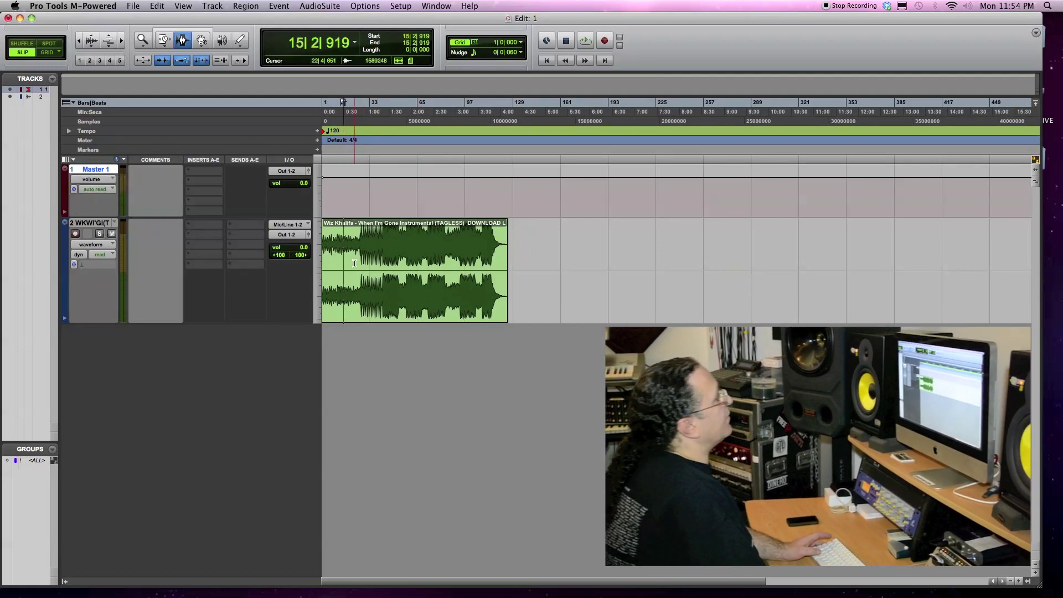
pyautogui.click(363, 243)
pyautogui.press('space')
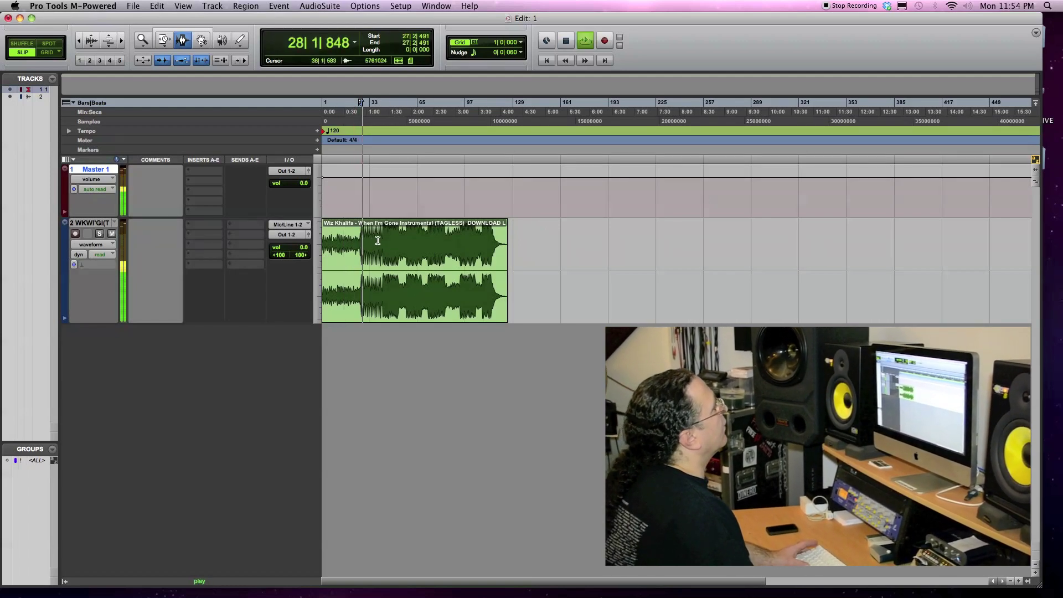
pyautogui.press('space')
pyautogui.click(380, 244)
pyautogui.press('Escape')
pyautogui.press('Escape')
pyautogui.press('Escape')
pyautogui.press('Escape')
pyautogui.moveTo(368, 244); pyautogui.dragTo(423, 244)
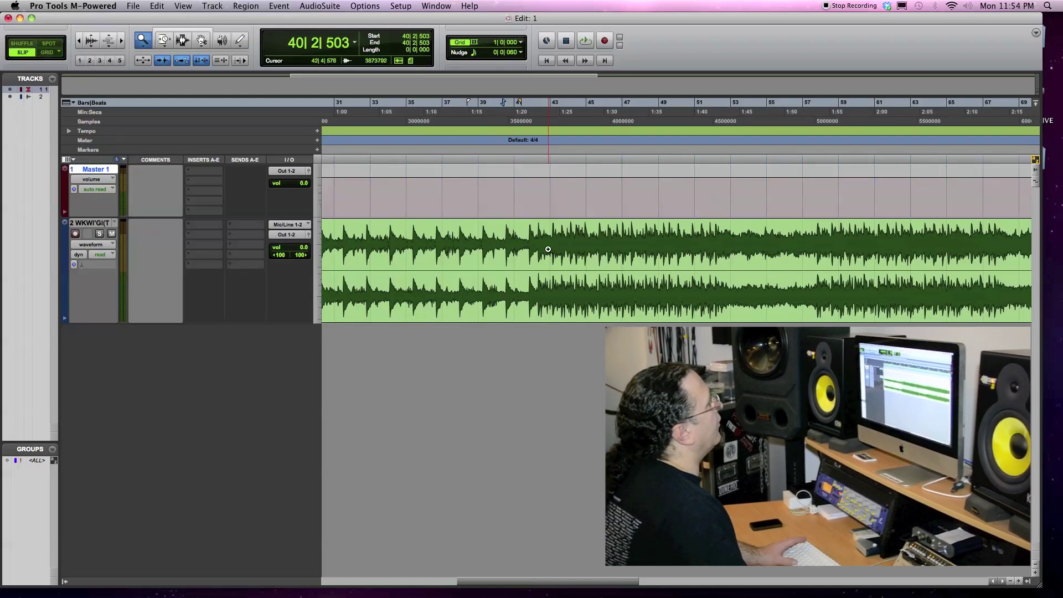
pyautogui.press('space')
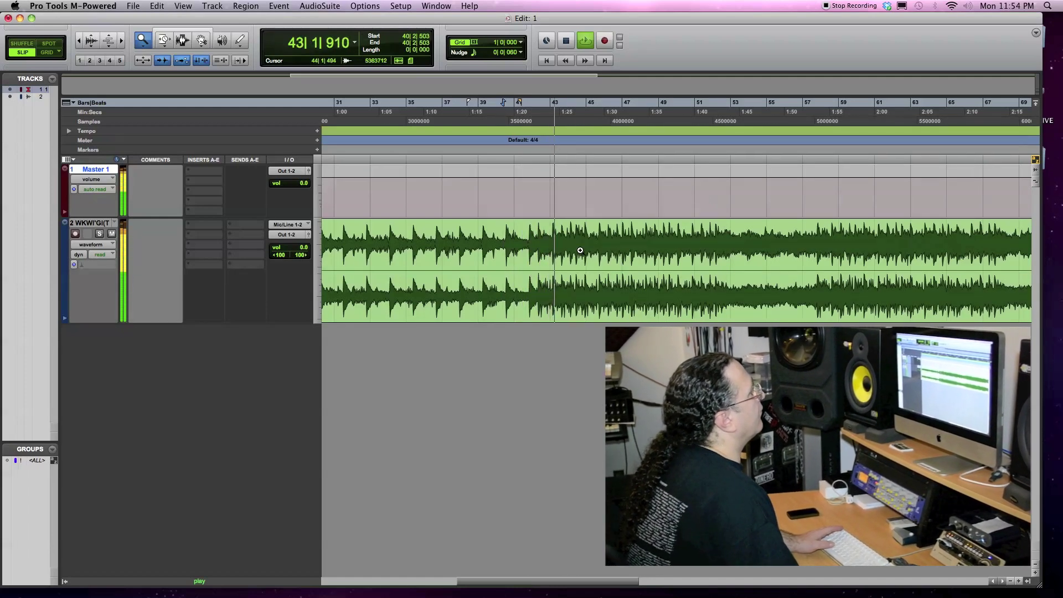
pyautogui.click(534, 244)
pyautogui.press('space')
# - Put the edit cursor on the strong hit midway through bar 42 and check it by playing from there
pyautogui.press('Escape')
pyautogui.press('Escape')
pyautogui.press('Escape')
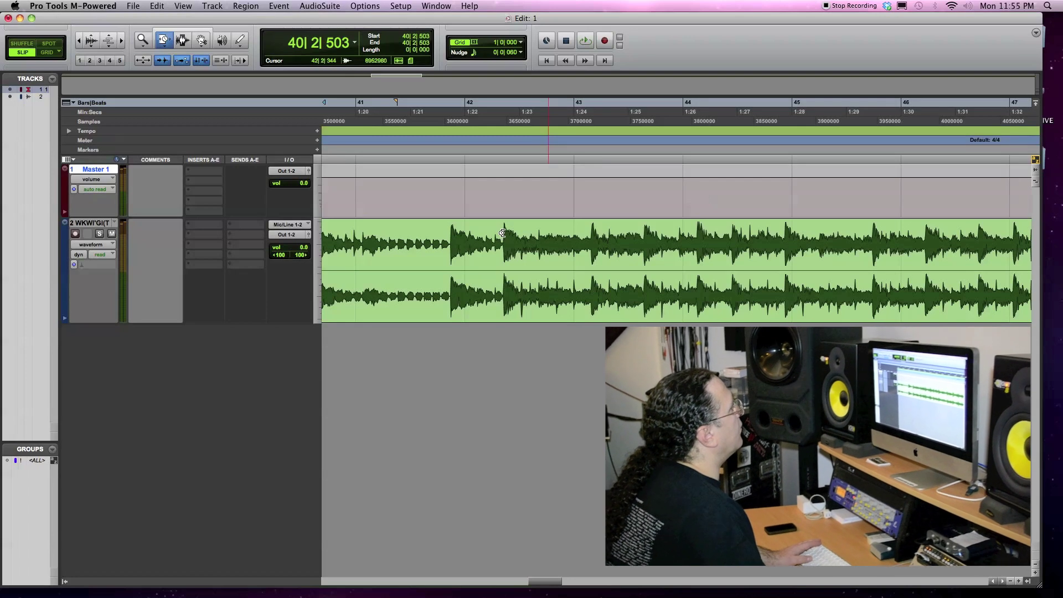
pyautogui.press('Escape')
pyautogui.click(501, 229)
pyautogui.press('space')
pyautogui.press('space')
pyautogui.click(502, 228)
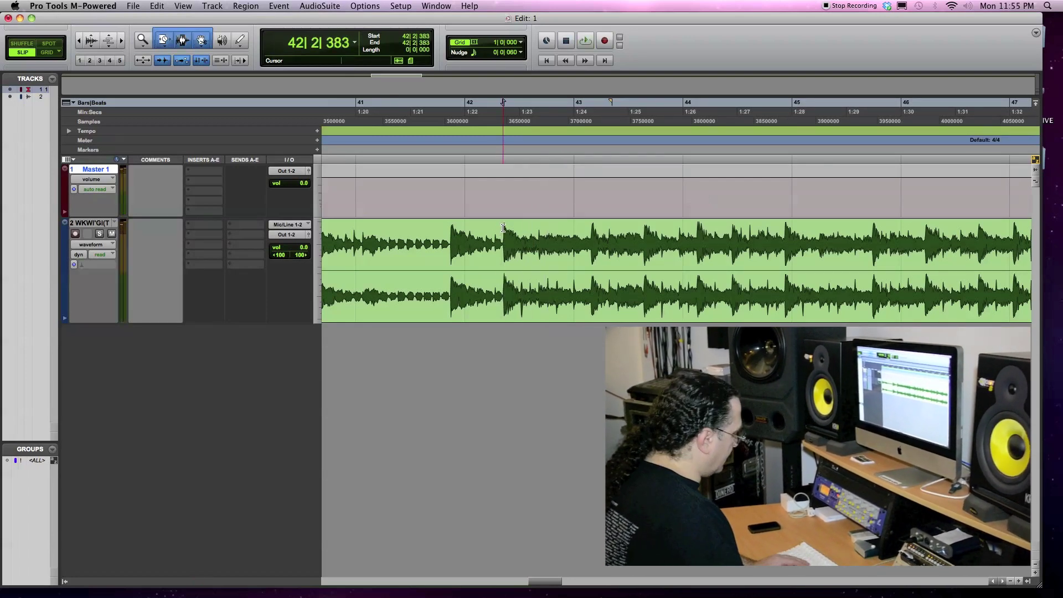
# - Fine-position the cursor at the start of the transient, 42|2|405, and separate the region there
pyautogui.press('super+bracketright')
pyautogui.press('super+bracketright')
pyautogui.press('super+bracketright')
pyautogui.press('super+bracketright')
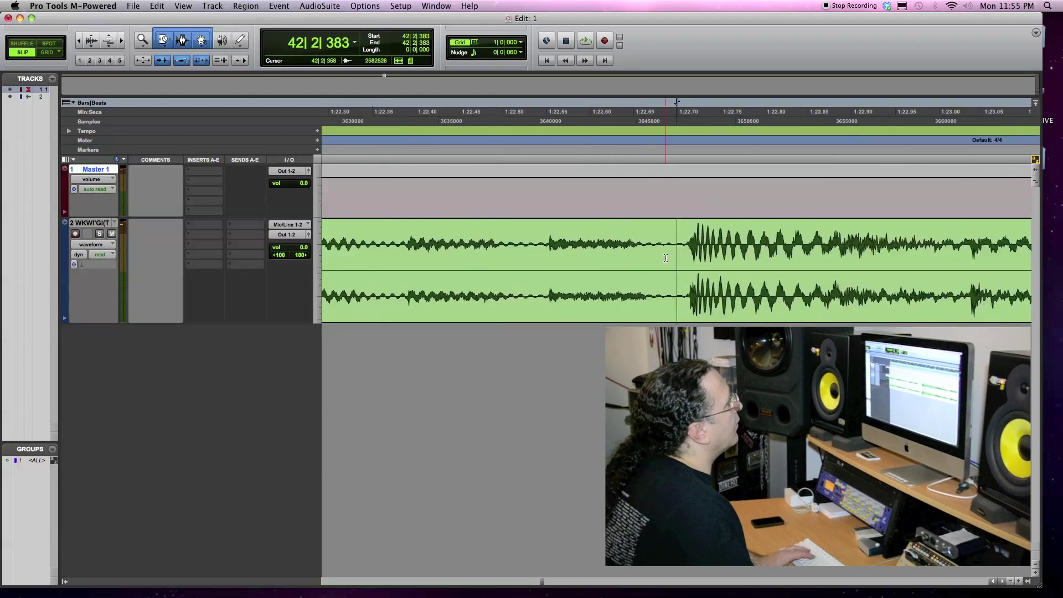
pyautogui.press('super+bracketright')
pyautogui.click(701, 241)
pyautogui.press('super+bracketright')
pyautogui.press('super+bracketright')
pyautogui.press('super+bracketright')
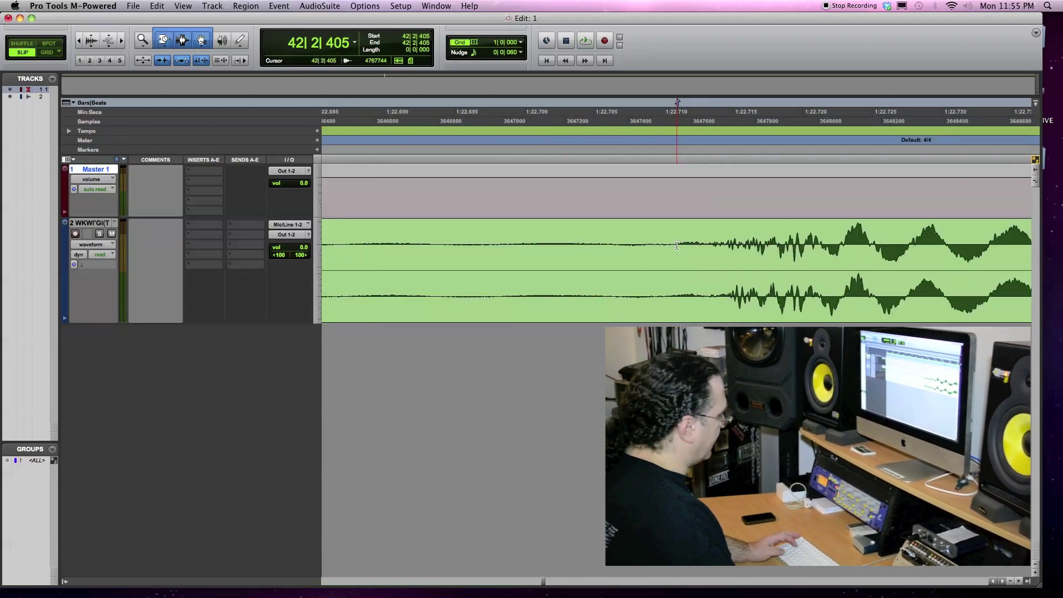
pyautogui.press('super+e')
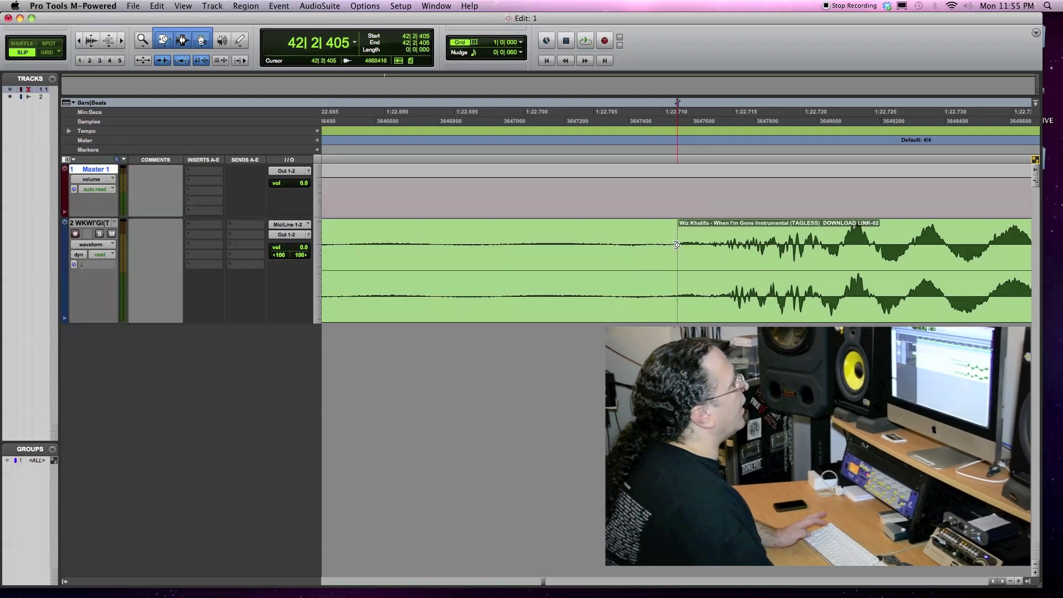
# - Switch the Trim tool to Standard mode and activate the Selector on its own
pyautogui.click(162, 46)
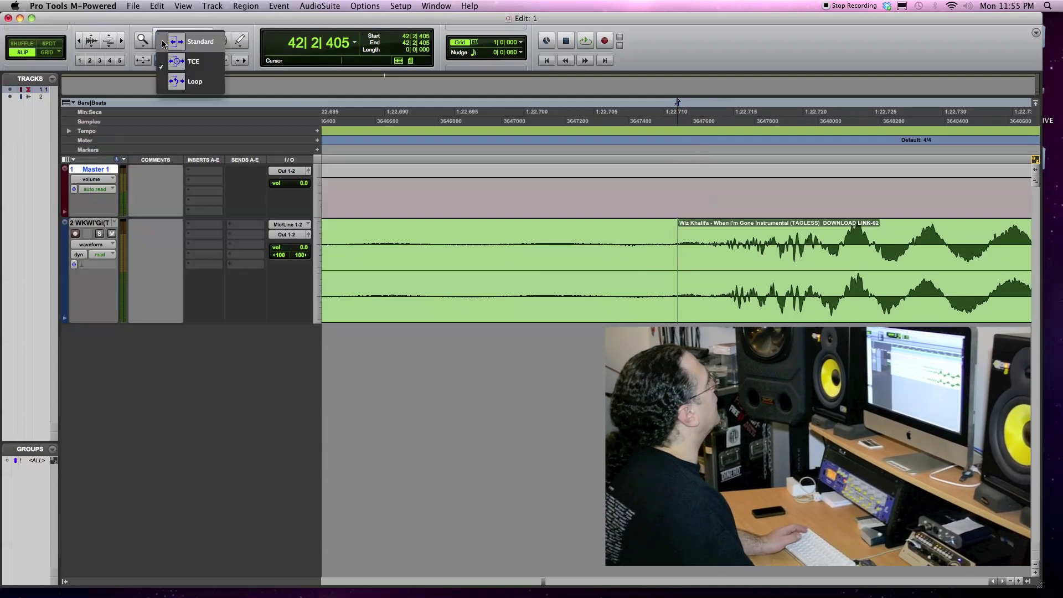
pyautogui.click(175, 44)
pyautogui.press('F7')
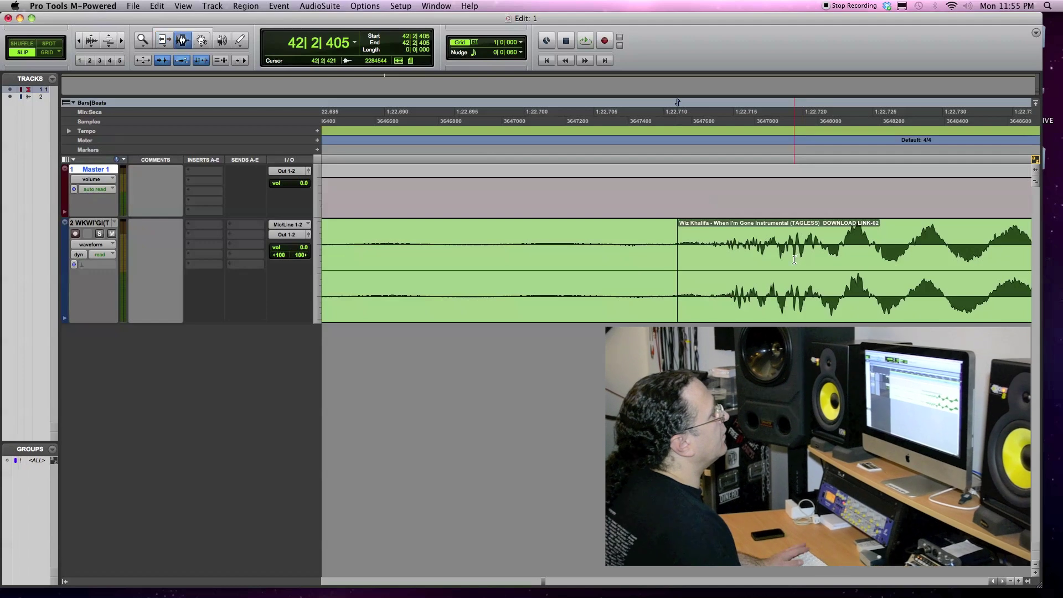
# - Play the region after the split from its start and examine its waveform for the matching downbeat around bar 47
pyautogui.doubleClick(794, 259)
pyautogui.press('space')
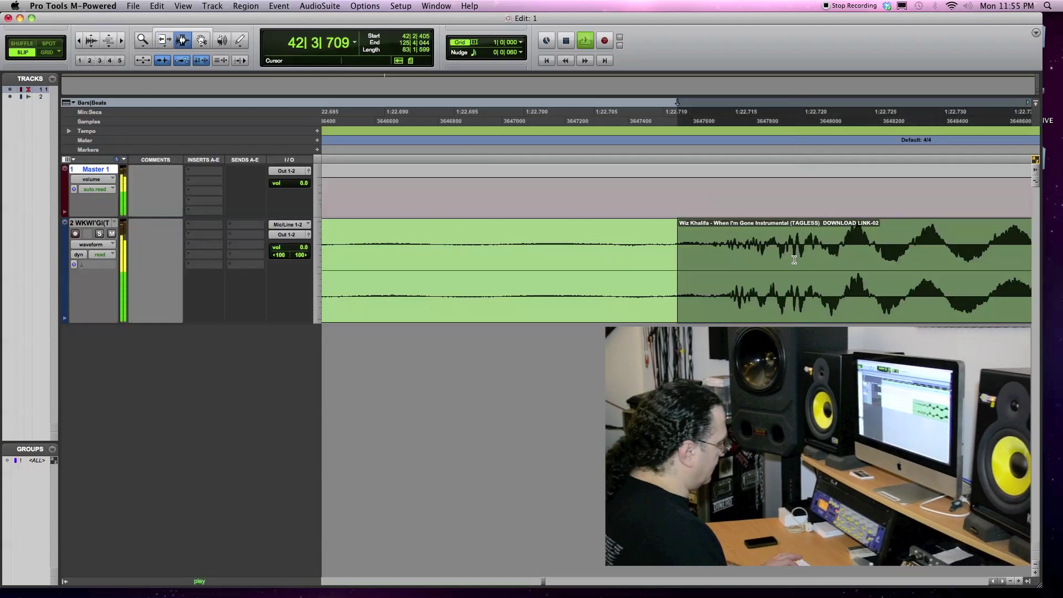
pyautogui.press('r')
pyautogui.press('r')
pyautogui.press('r')
pyautogui.press('r')
pyautogui.press('r')
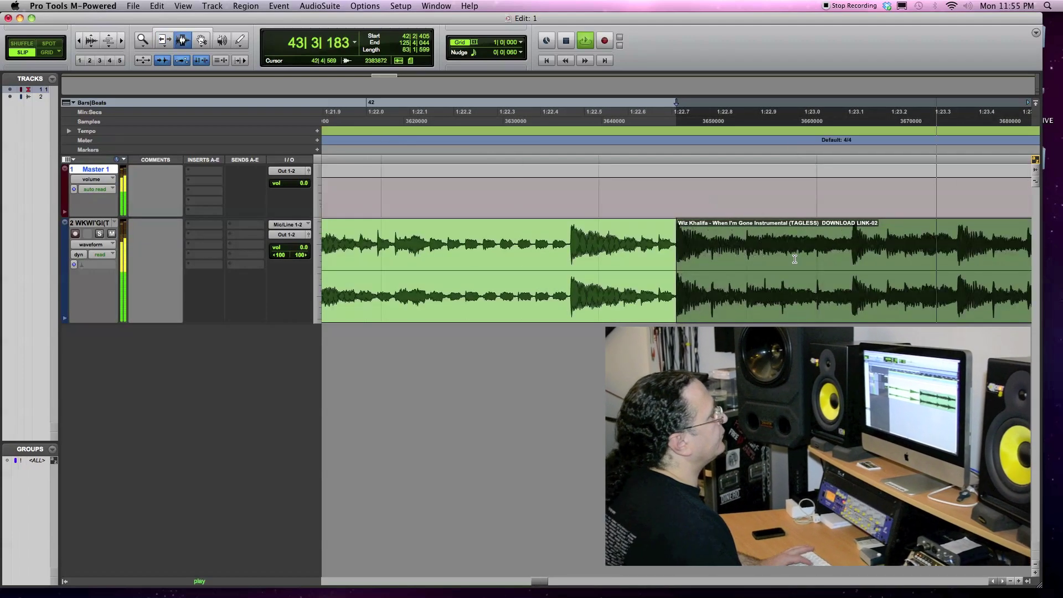
pyautogui.press('r')
pyautogui.press('r')
pyautogui.press('r')
pyautogui.press('r')
pyautogui.press('r')
pyautogui.press('r')
pyautogui.press('r')
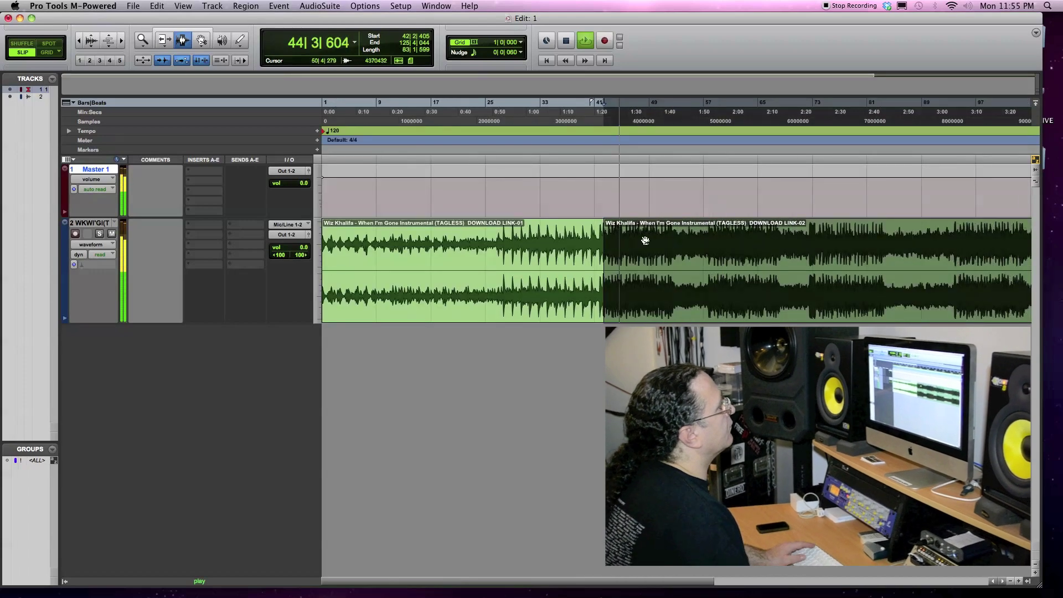
pyautogui.press('Escape')
pyautogui.press('Escape')
pyautogui.press('Escape')
pyautogui.press('Escape')
pyautogui.click(678, 254)
pyautogui.click(678, 255)
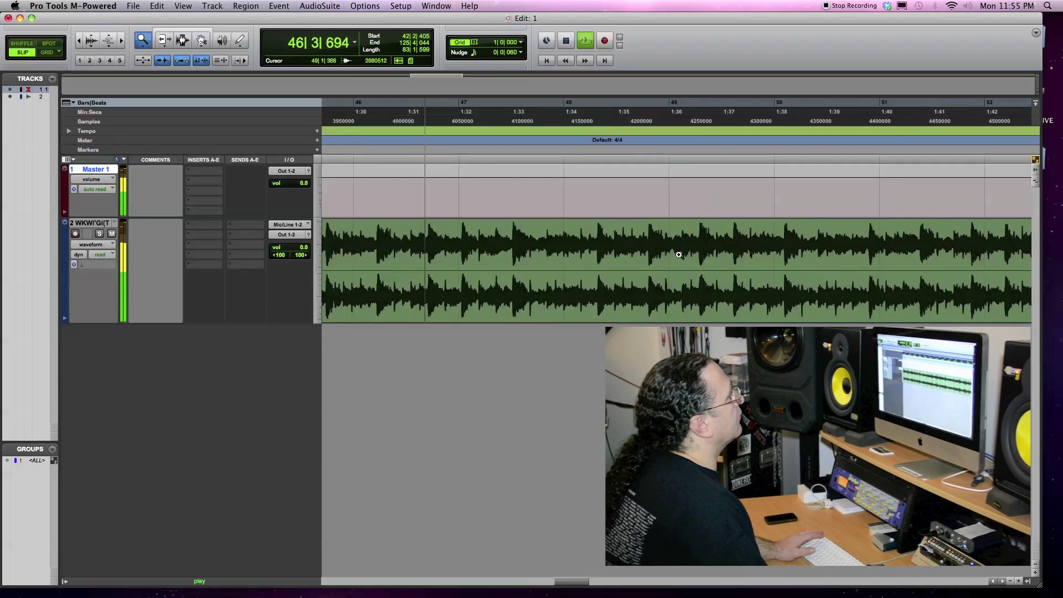
pyautogui.press('Escape')
pyautogui.press('Escape')
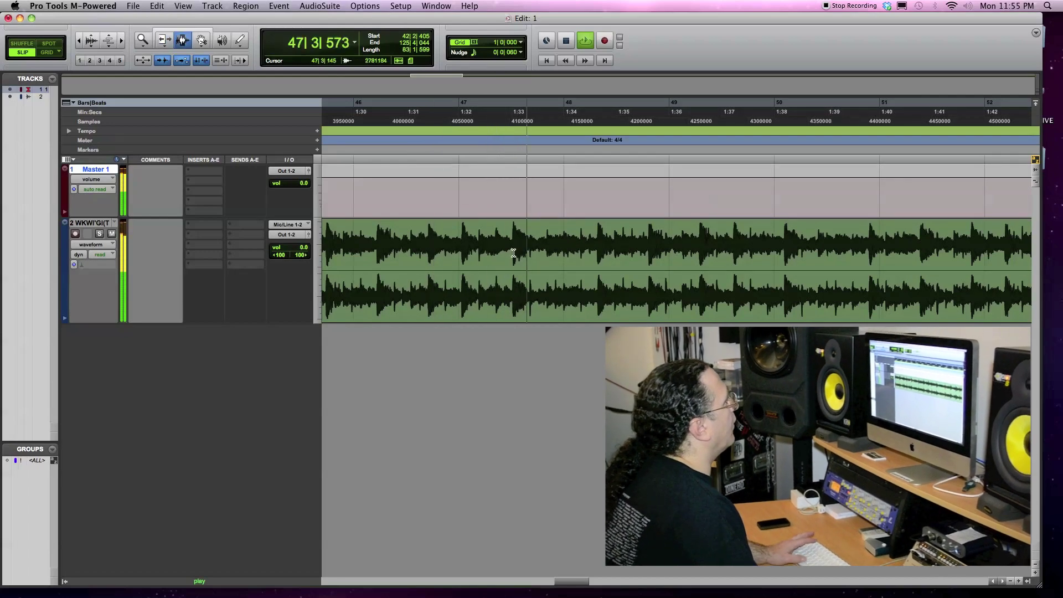
# - Stop playback, place the cursor at the start of the bar 47 transient, 47|3|067, and separate the region there
pyautogui.press('space')
pyautogui.click(512, 250)
pyautogui.press('super+bracketright')
pyautogui.press('super+bracketright')
pyautogui.press('super+bracketright')
pyautogui.press('super+bracketright')
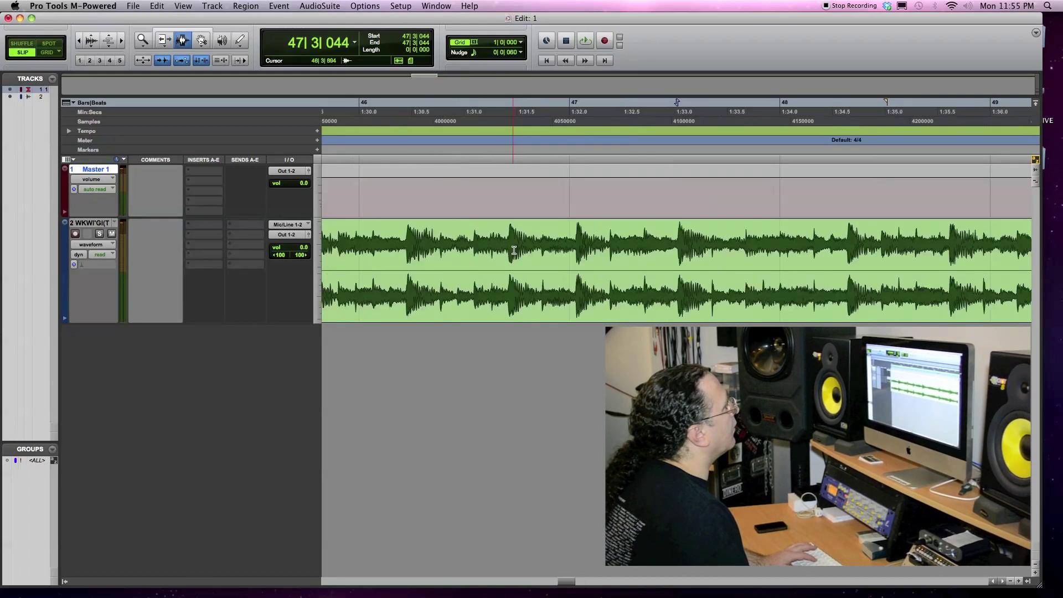
pyautogui.press('super+bracketright')
pyautogui.press('super+bracketright')
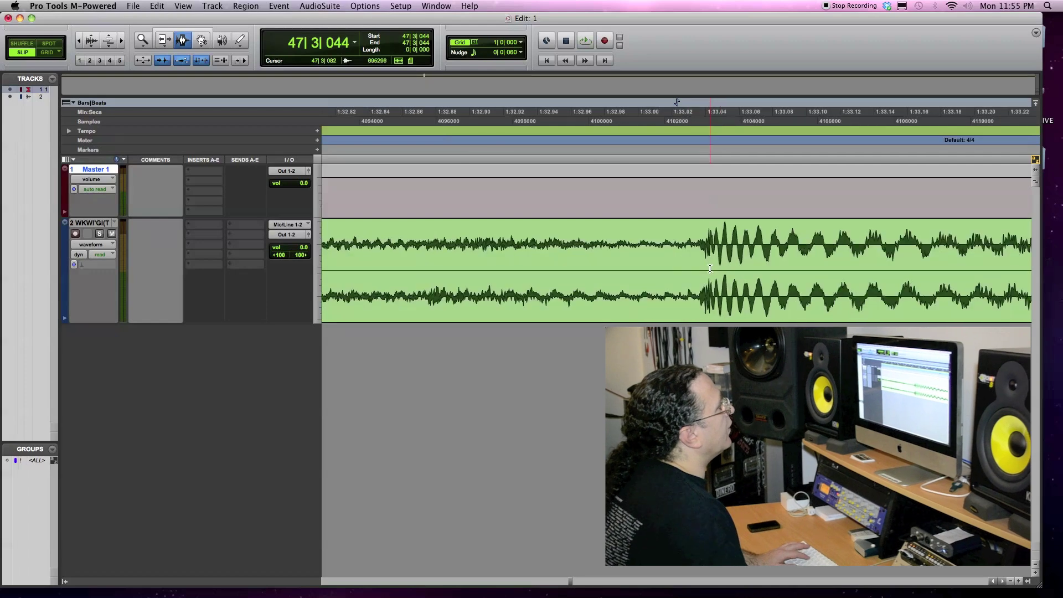
pyautogui.click(718, 248)
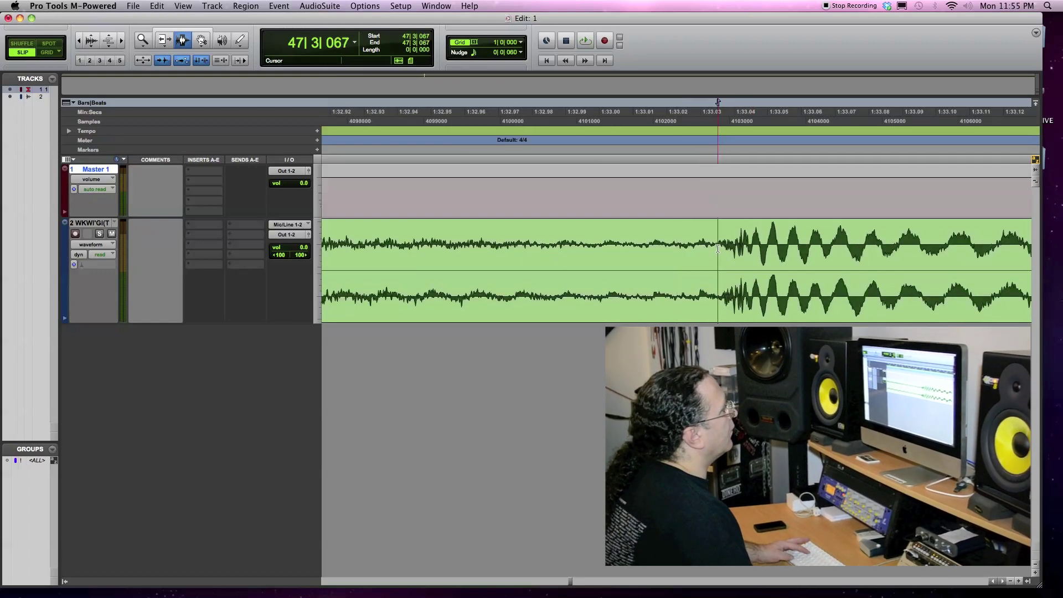
pyautogui.press('super+e')
pyautogui.click(657, 267)
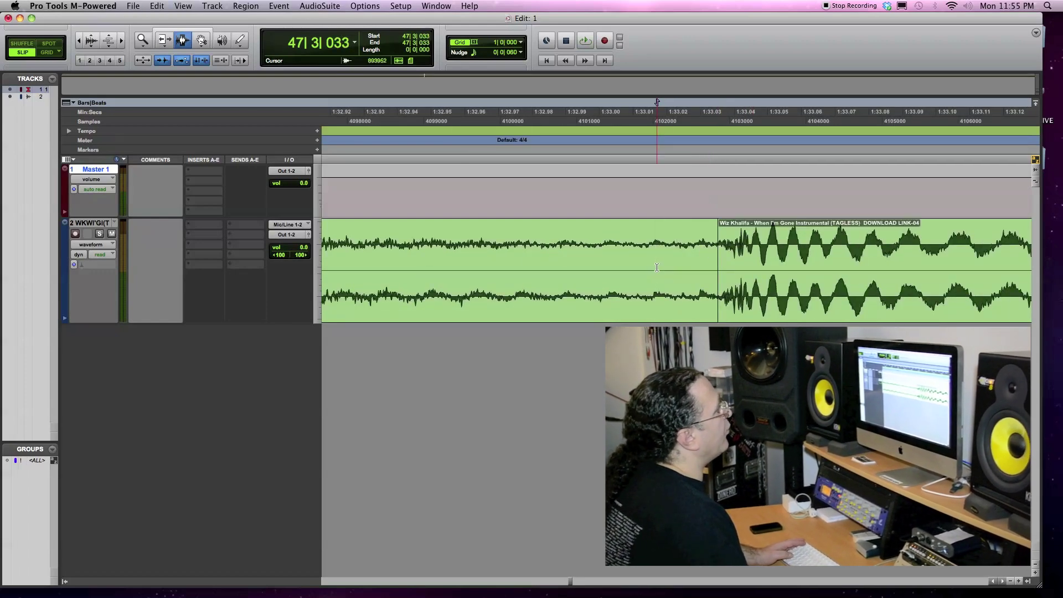
# - Select the region between the two splits, switch to Grid mode and play the selection to check its length
pyautogui.doubleClick(657, 267)
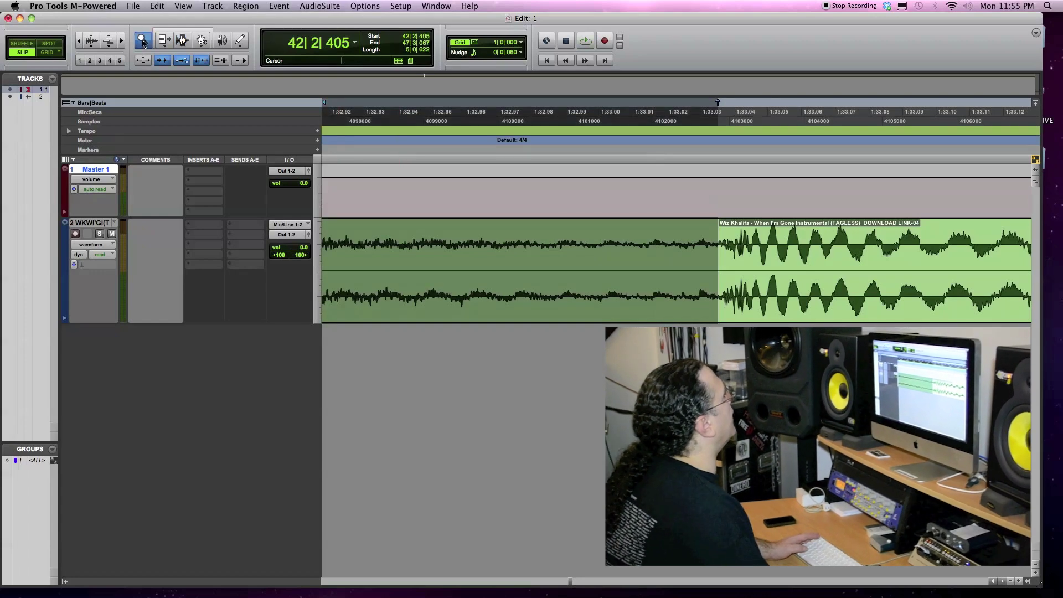
pyautogui.doubleClick(143, 43)
pyautogui.moveTo(535, 238); pyautogui.dragTo(637, 244)
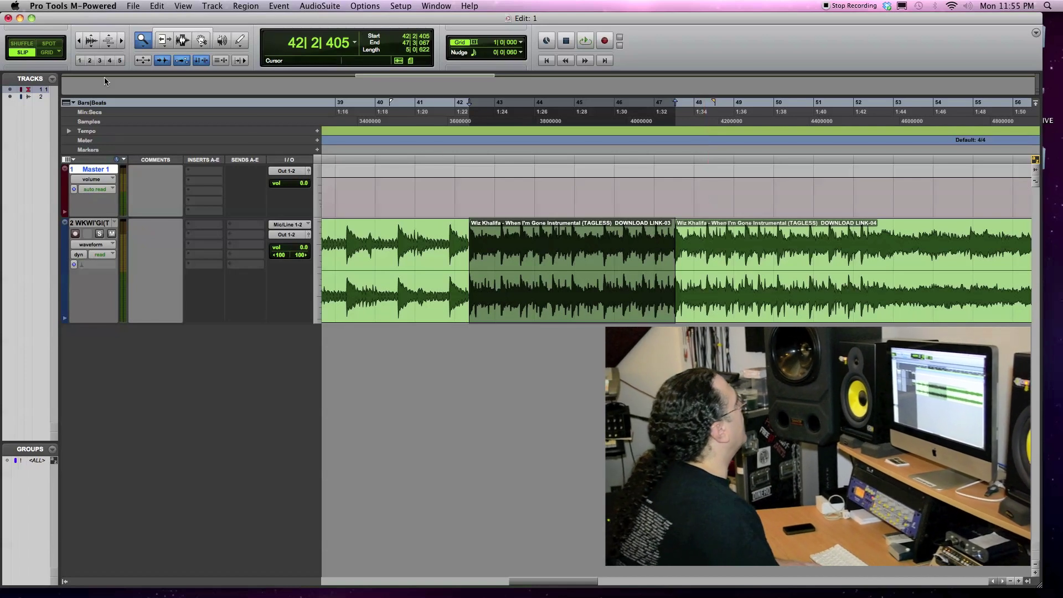
pyautogui.click(48, 53)
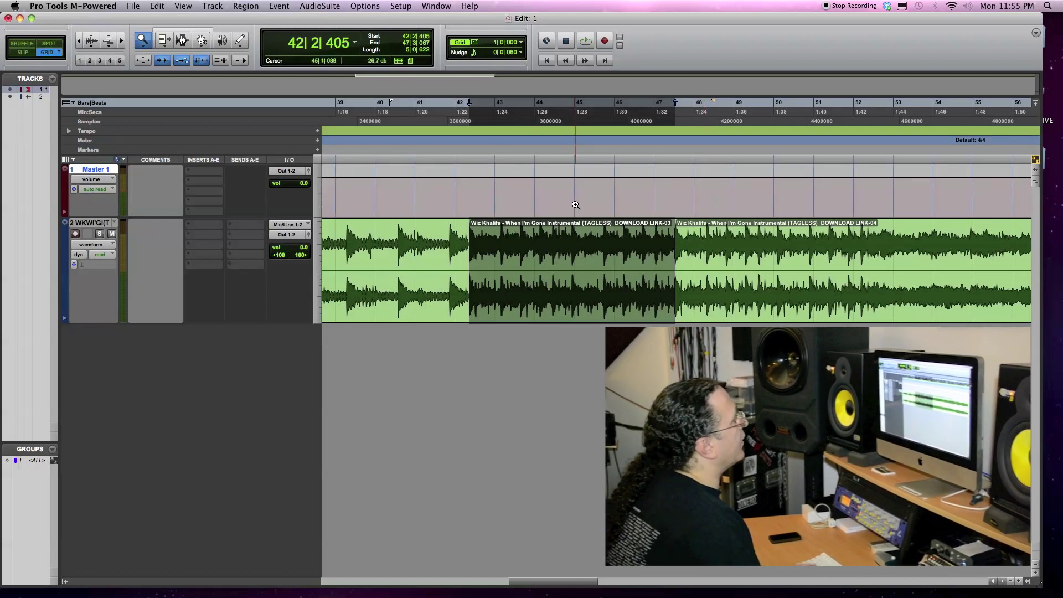
pyautogui.press('space')
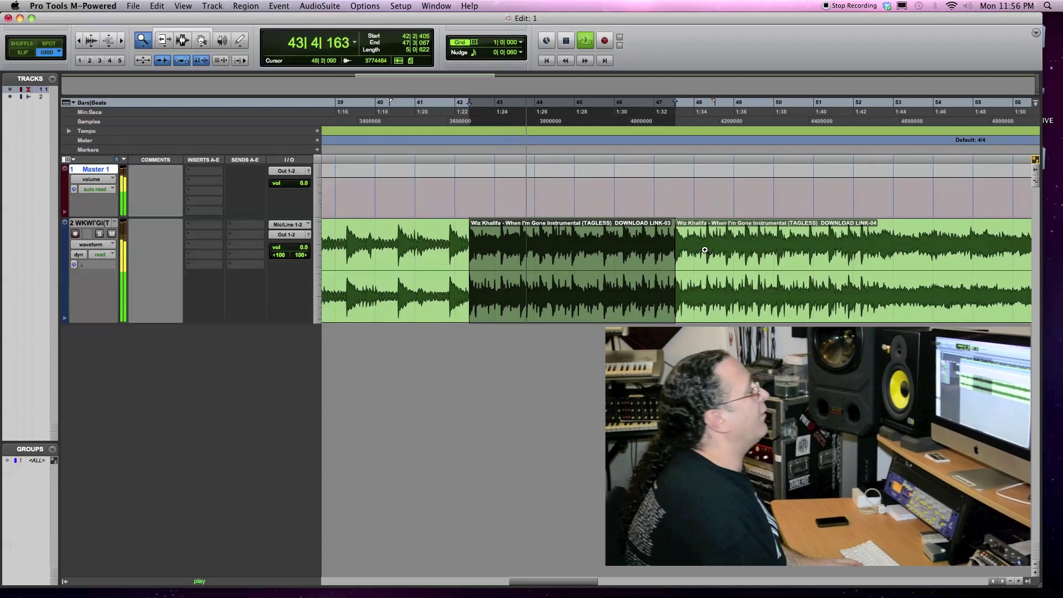
pyautogui.press('space')
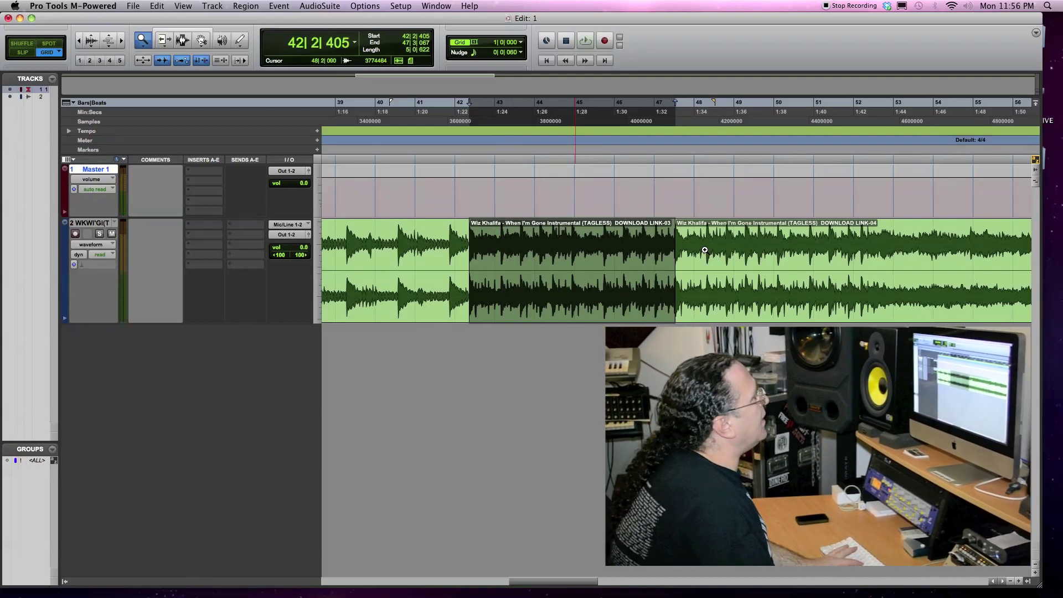
# - Identify the selected region as bars 1|1|000 to 3|1|000 in 4/4 and play it against the resulting grid
pyautogui.press('super+i')
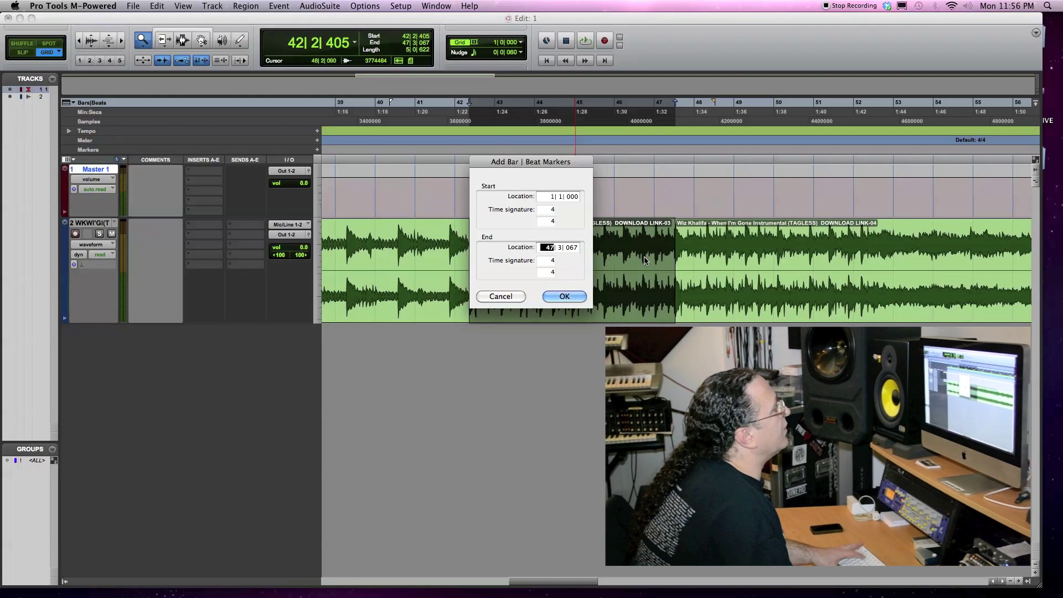
pyautogui.click(565, 297)
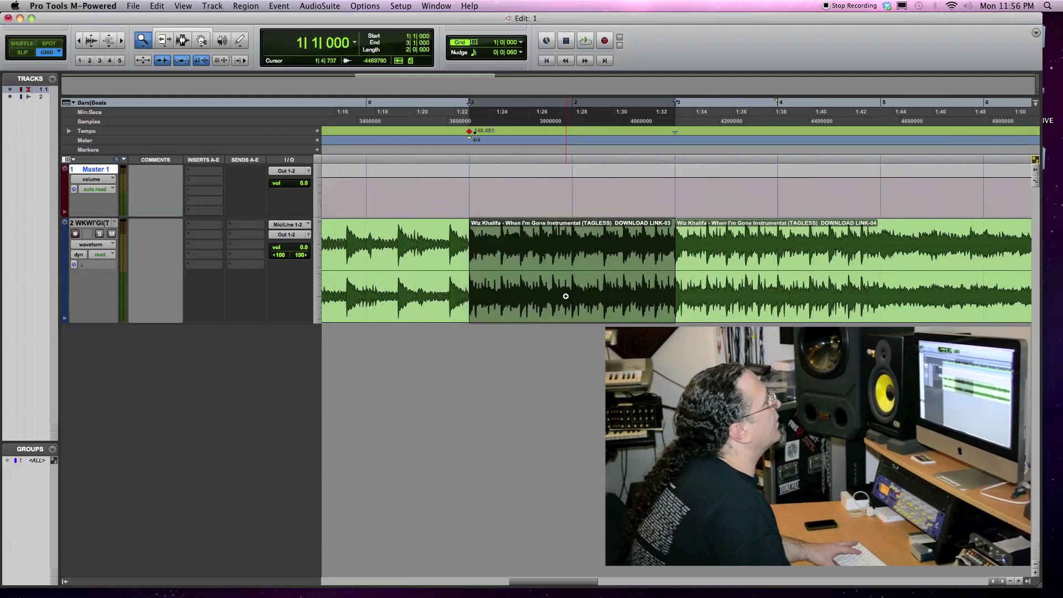
pyautogui.press('space')
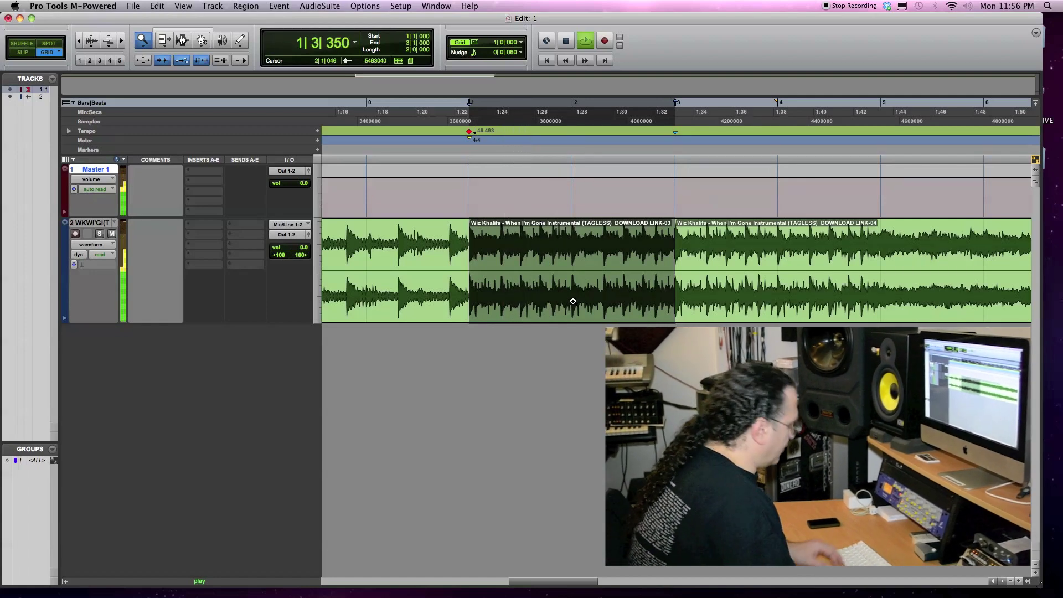
pyautogui.press('space')
# - Identify the selected region as bars 1|1|000 to 5|1|000 in 4/4 and play it against the new grid
pyautogui.press('super+i')
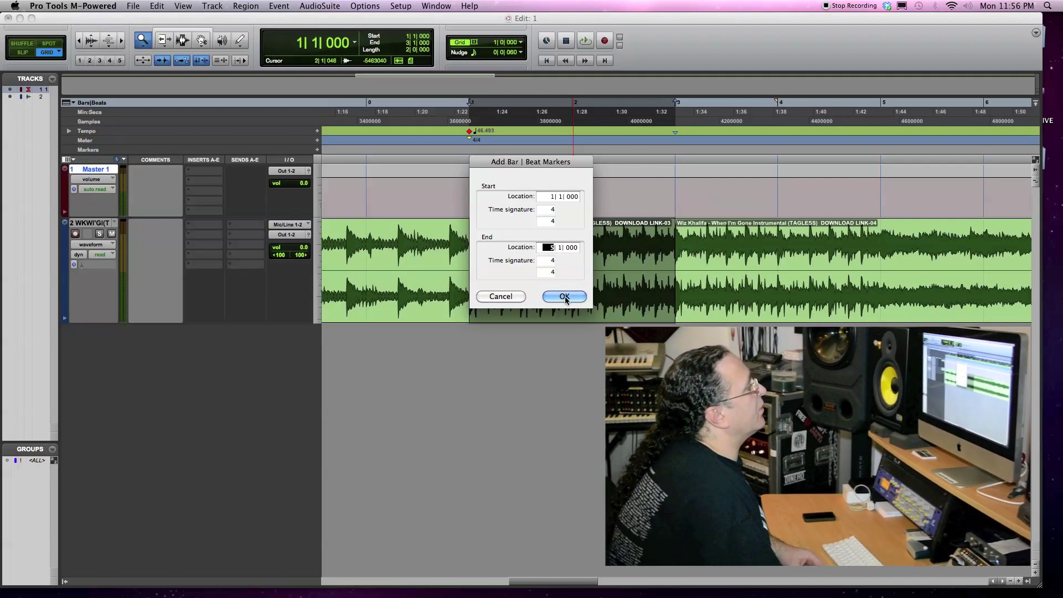
pyautogui.click(564, 296)
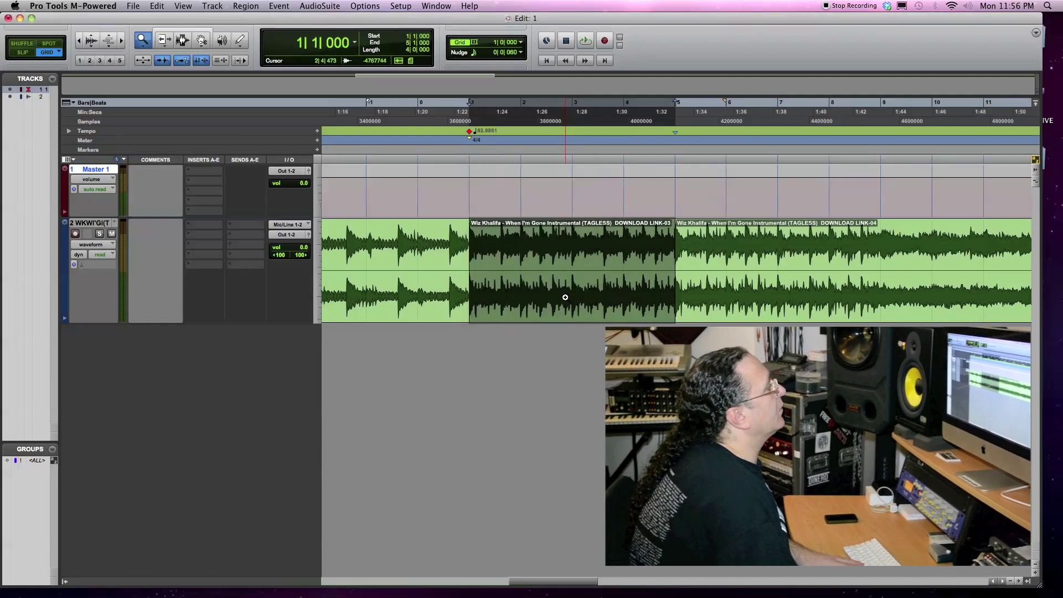
pyautogui.press('space')
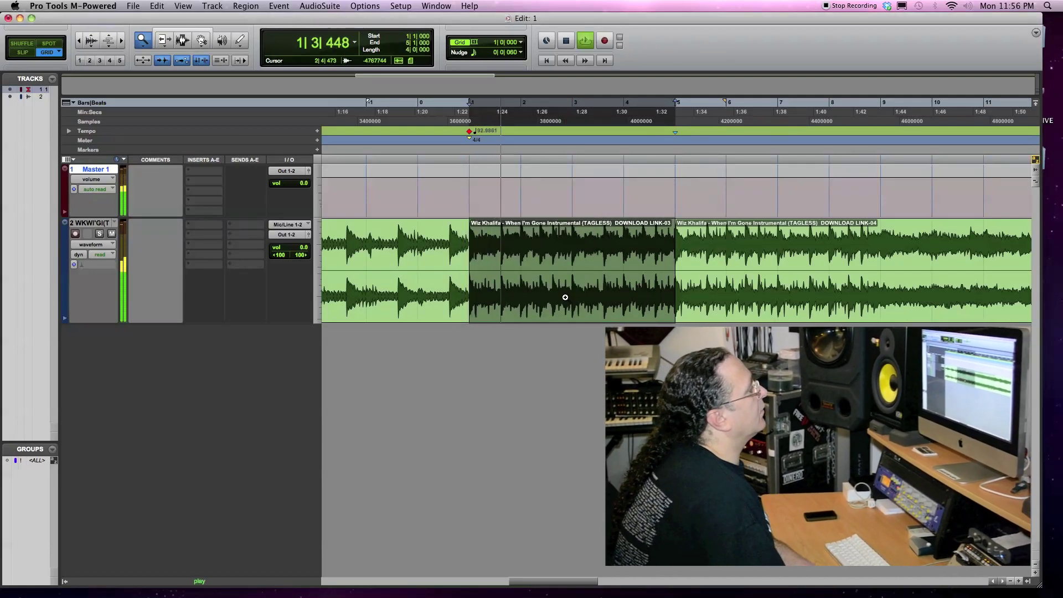
pyautogui.press('space')
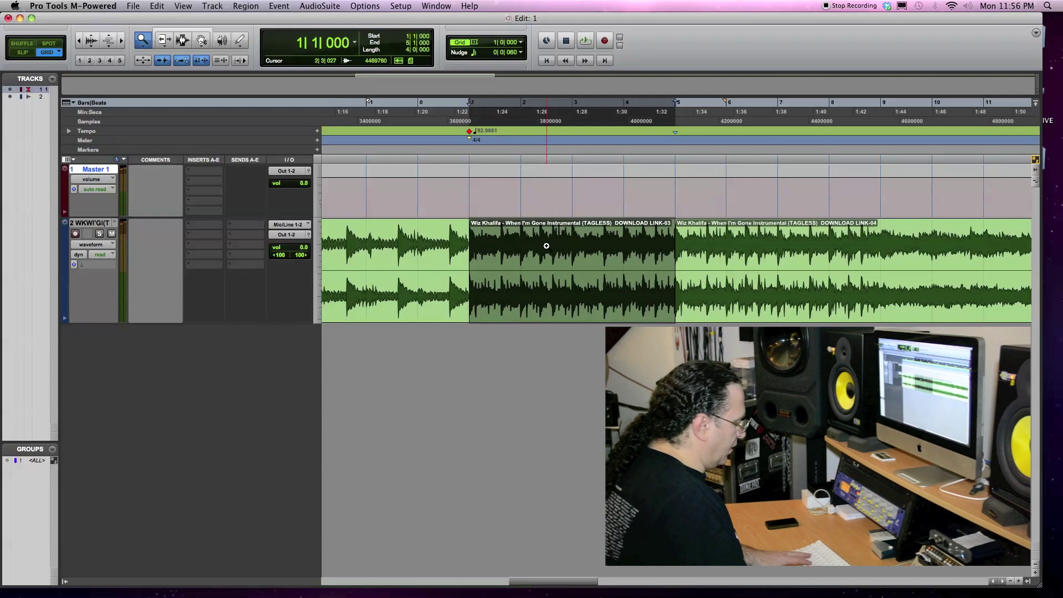
# - Show the Big Counter, place it below the tracks and play the selection to follow its bars and beats
pyautogui.press('super+3')
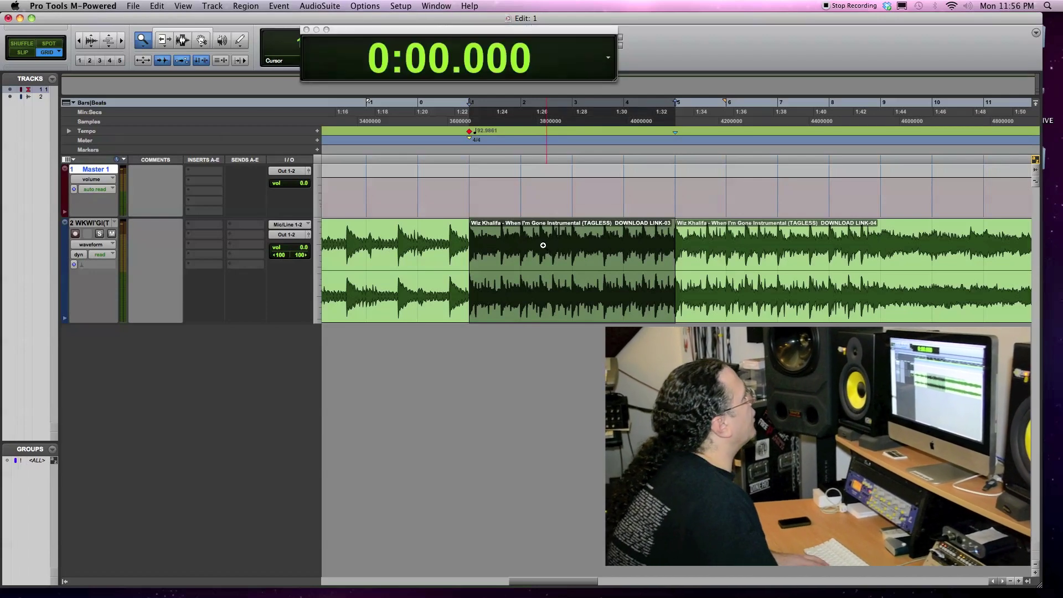
pyautogui.press('space')
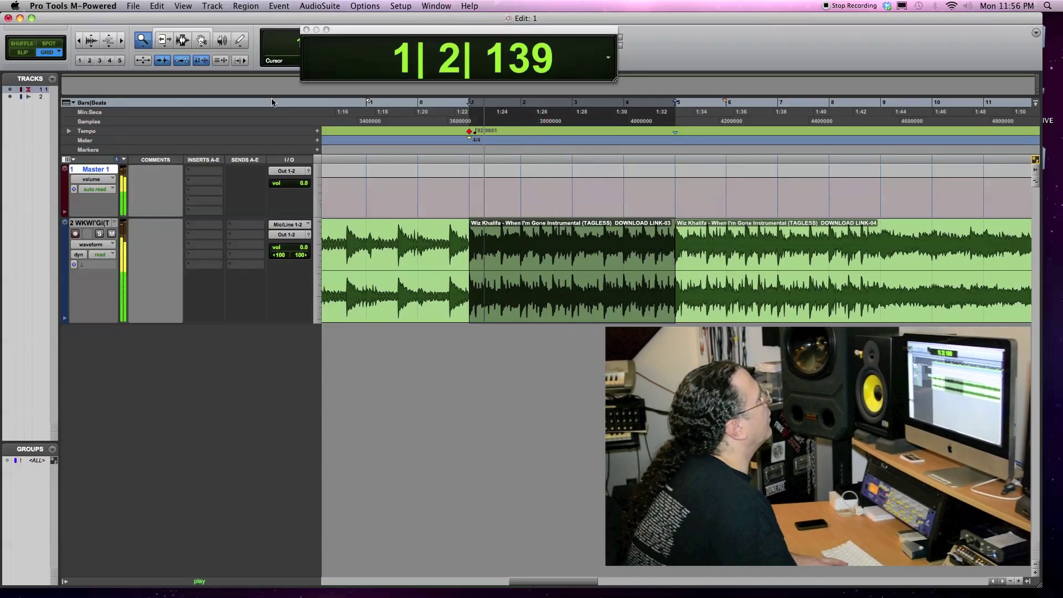
pyautogui.moveTo(422, 31); pyautogui.dragTo(481, 397)
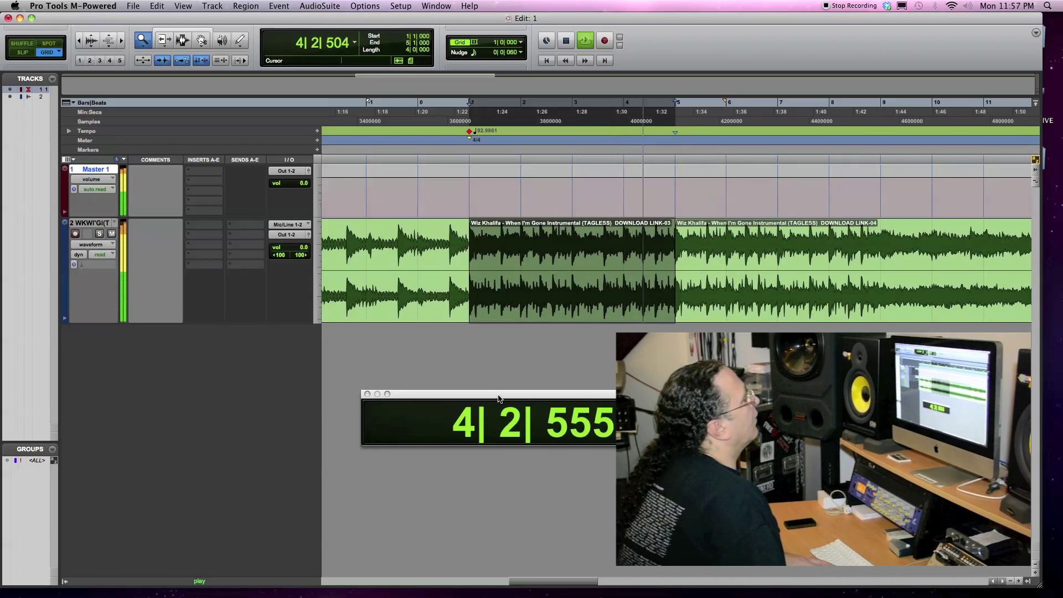
pyautogui.press('space')
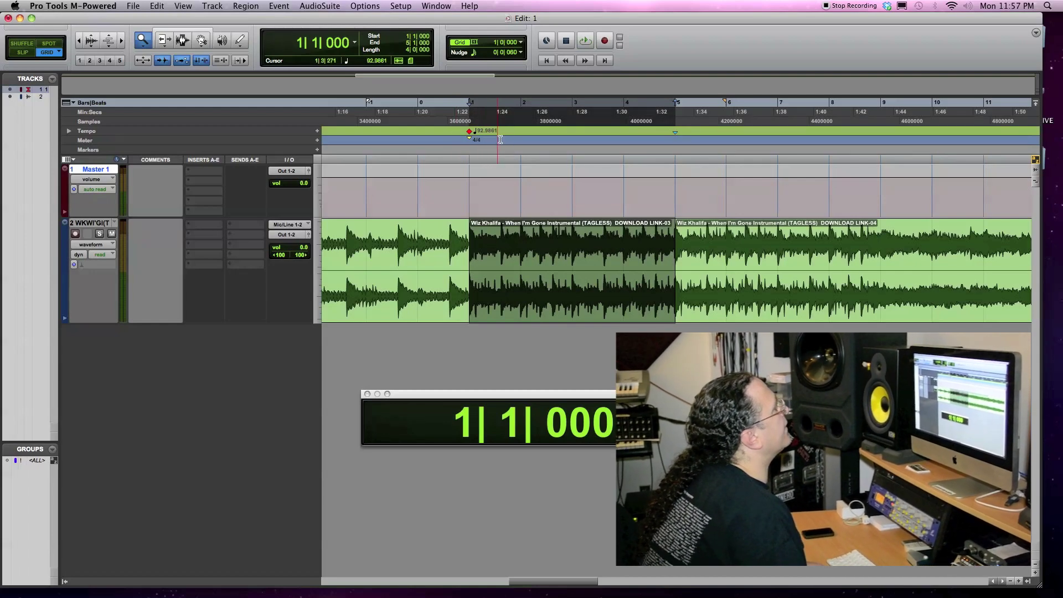
# - Select the audio from 1|1|000 to 45|1|000 on the grid and separate it into its own regions
pyautogui.press('super+bracketleft')
pyautogui.press('super+bracketleft')
pyautogui.press('super+bracketleft')
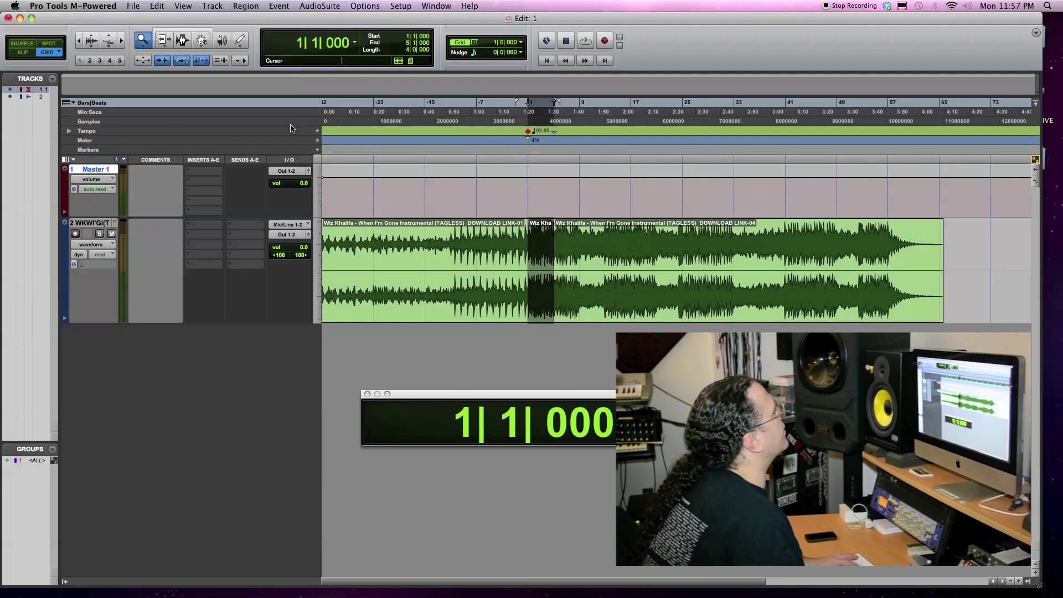
pyautogui.click(58, 54)
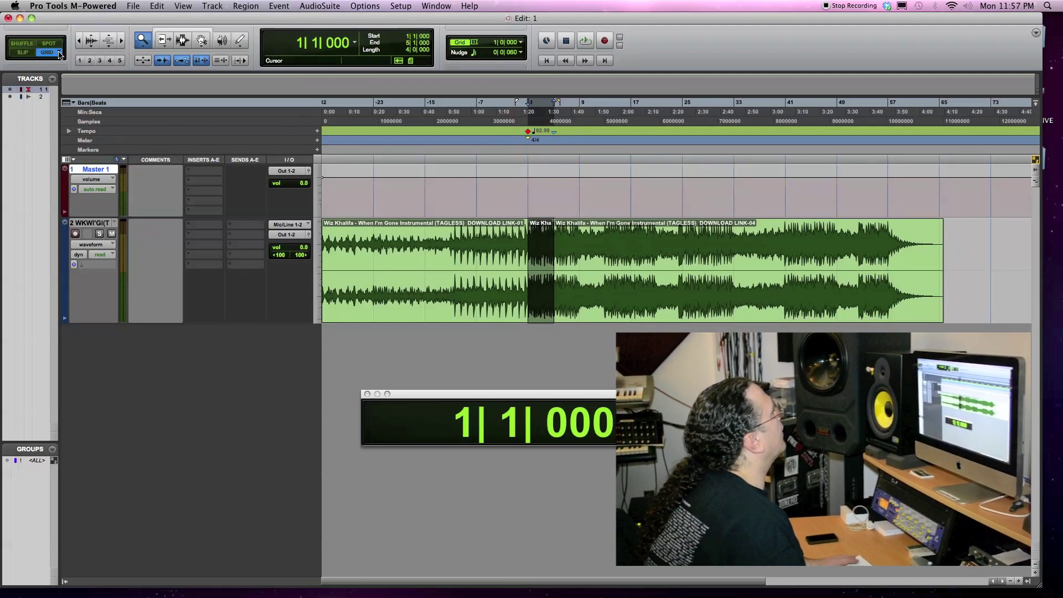
pyautogui.press('Escape')
pyautogui.press('Escape')
pyautogui.moveTo(636, 276); pyautogui.dragTo(785, 270)
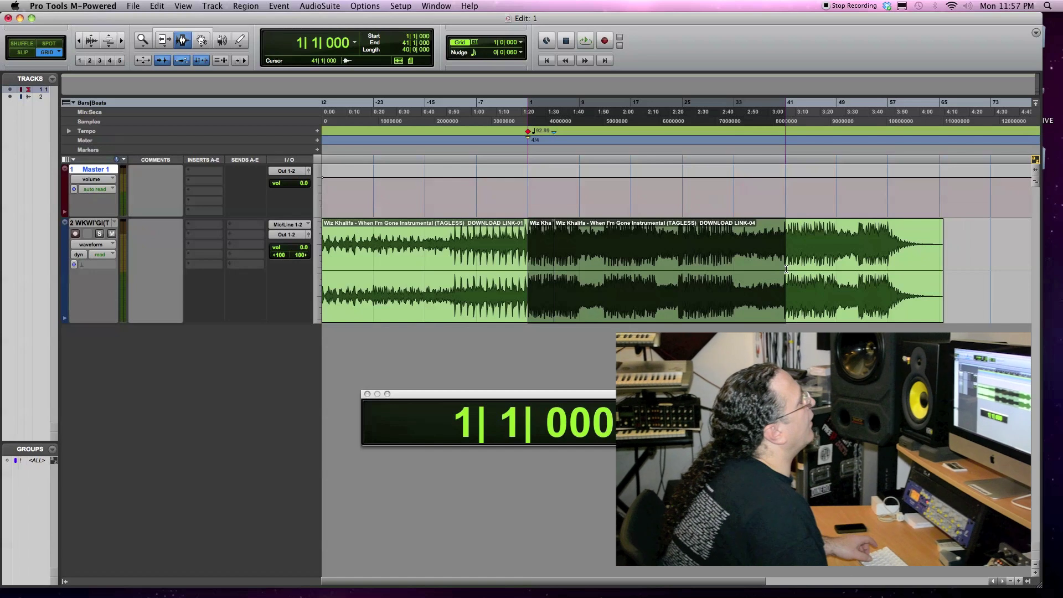
pyautogui.moveTo(785, 269); pyautogui.dragTo(810, 266)
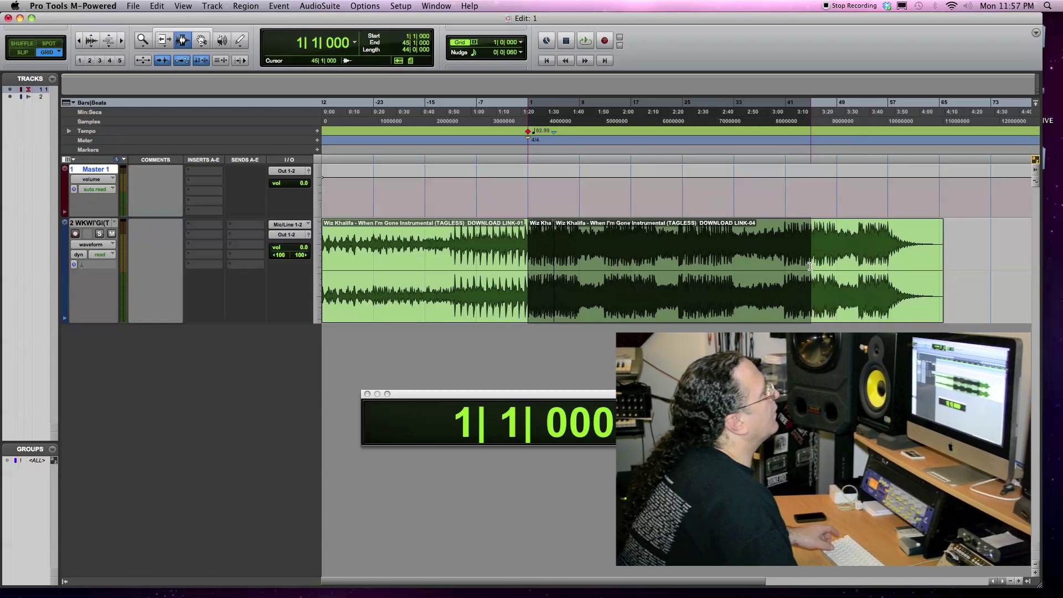
pyautogui.press('super+e')
# - Play the audio from 45|1|000 and from 44|1|000, and examine how the bar 45 split lines up with the downbeat transient
pyautogui.click(818, 262)
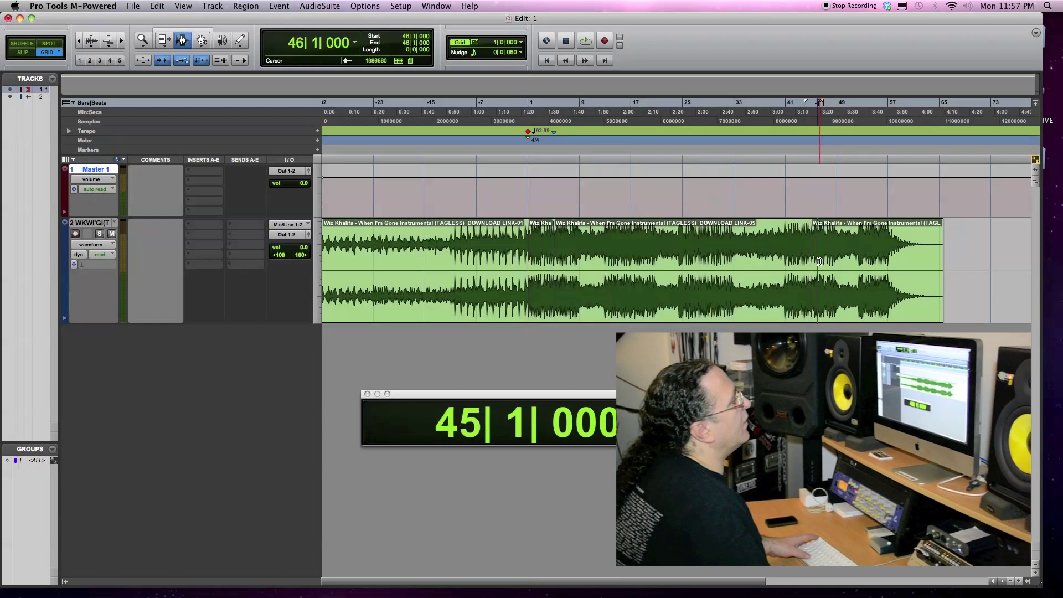
pyautogui.doubleClick(818, 262)
pyautogui.press('space')
pyautogui.press('space')
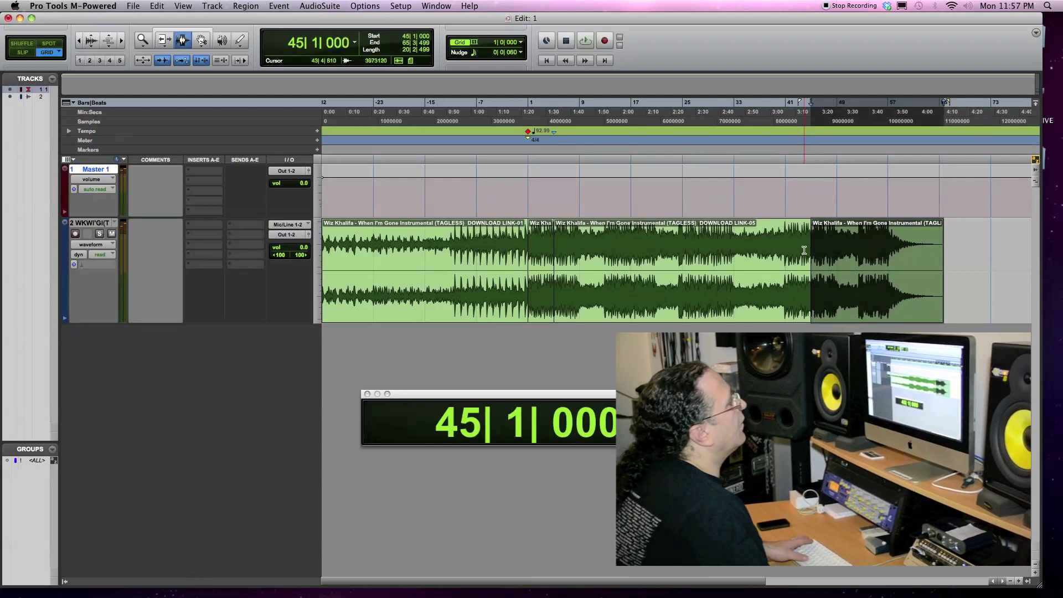
pyautogui.click(803, 250)
pyautogui.press('space')
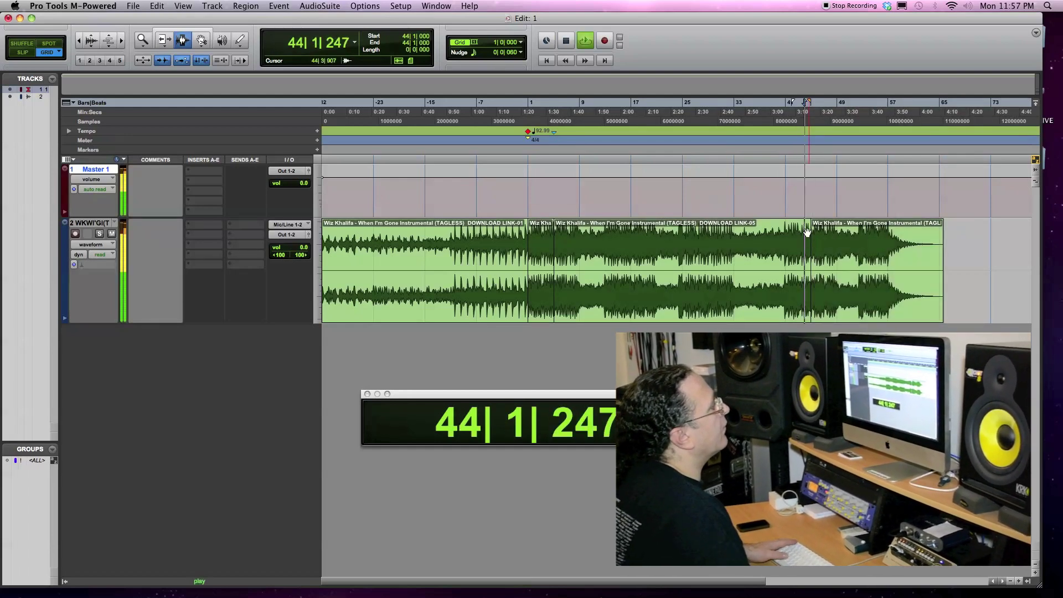
pyautogui.press('F5')
pyautogui.click(822, 232)
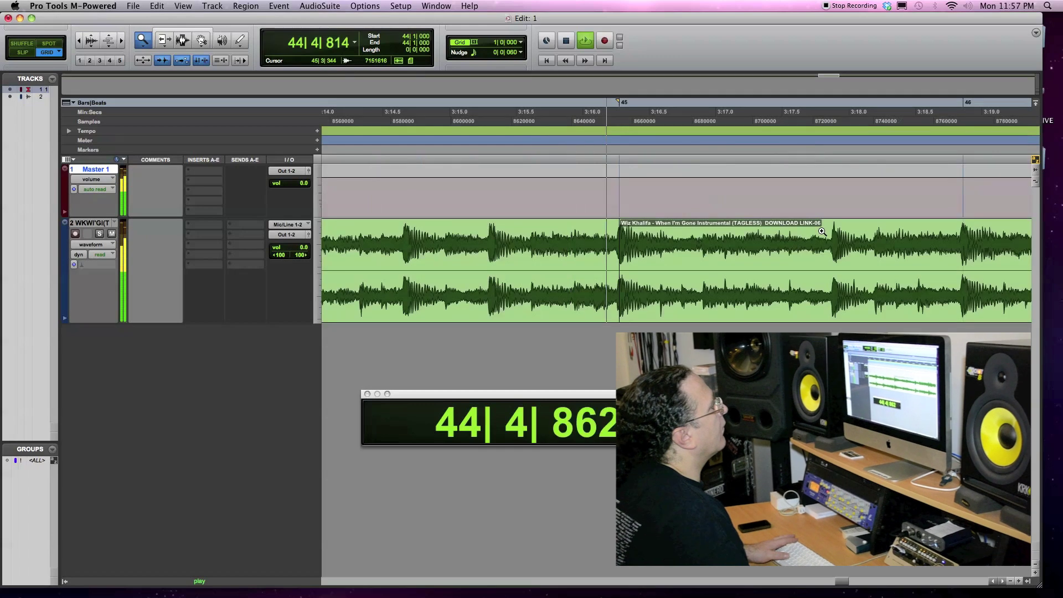
pyautogui.press('space')
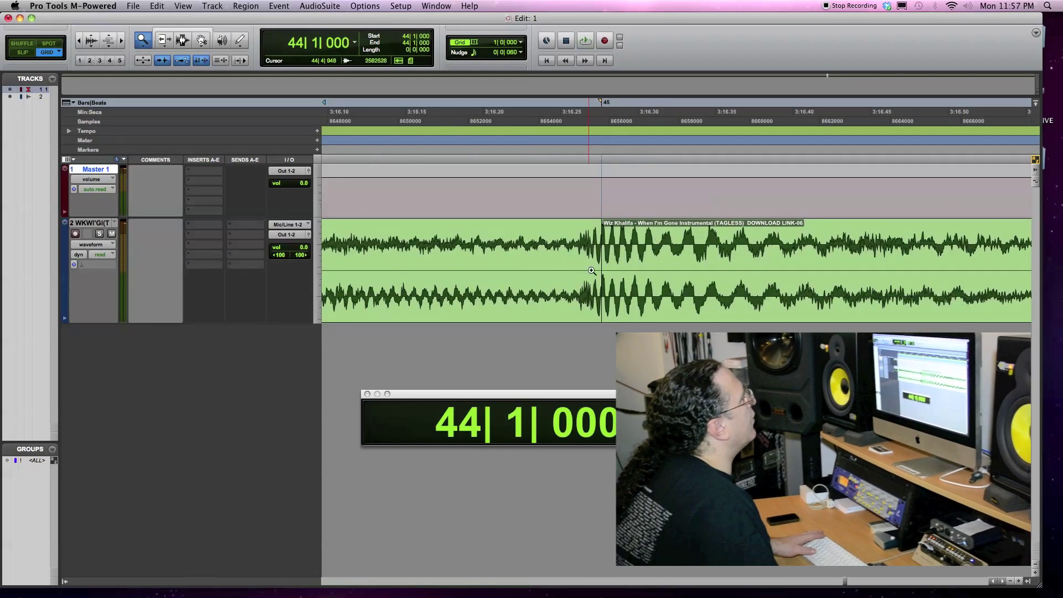
# - In Slip mode, separate the region at the transient start, 44|4|937, and heal the leftover split at 45|1|000
pyautogui.click(23, 52)
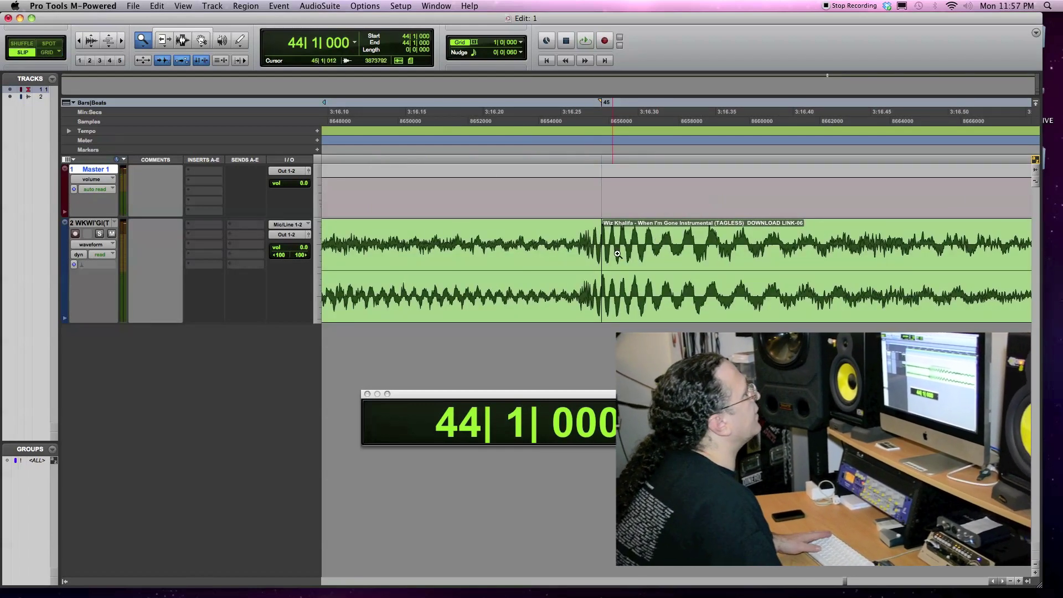
pyautogui.click(183, 40)
pyautogui.click(576, 245)
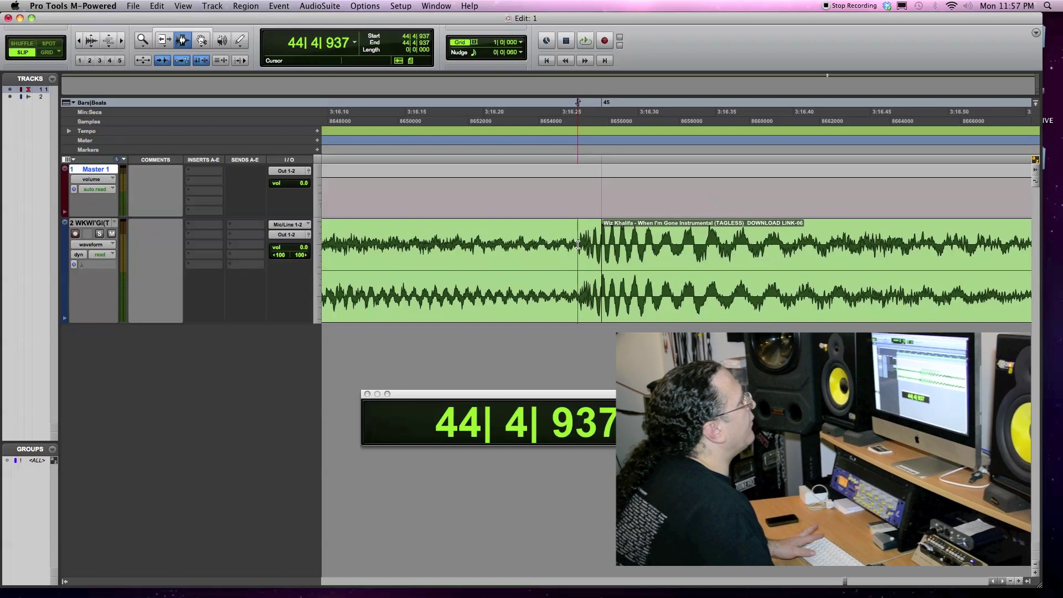
pyautogui.press('space')
pyautogui.press('space')
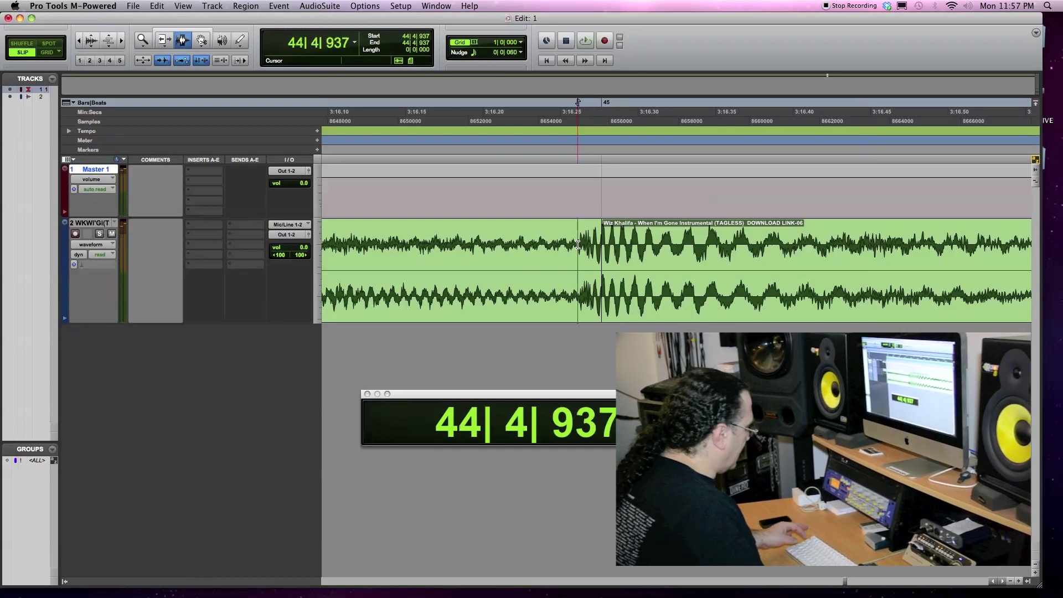
pyautogui.moveTo(593, 248); pyautogui.dragTo(610, 250)
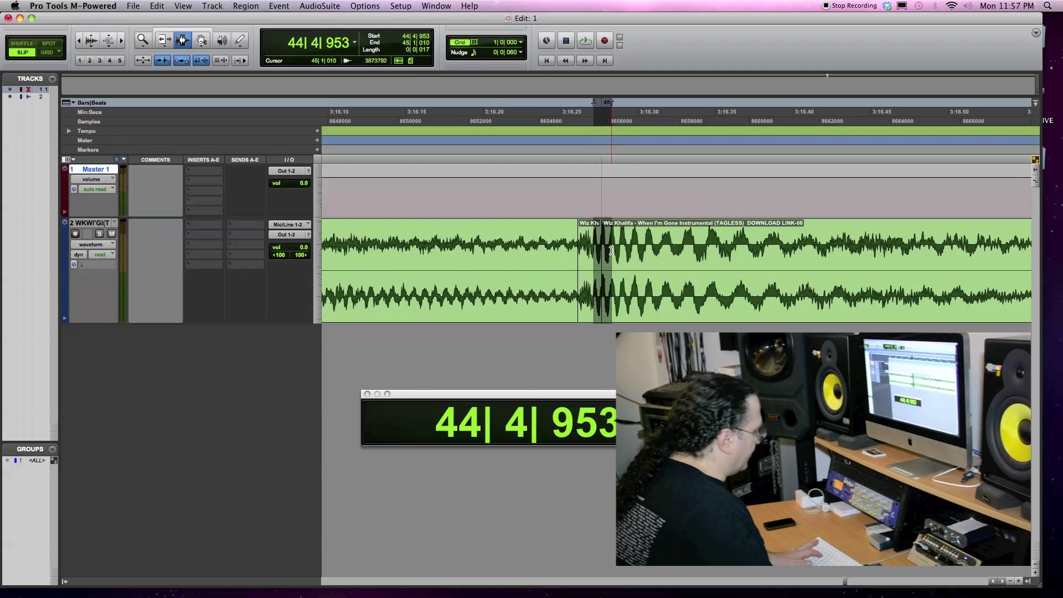
pyautogui.press('super+h')
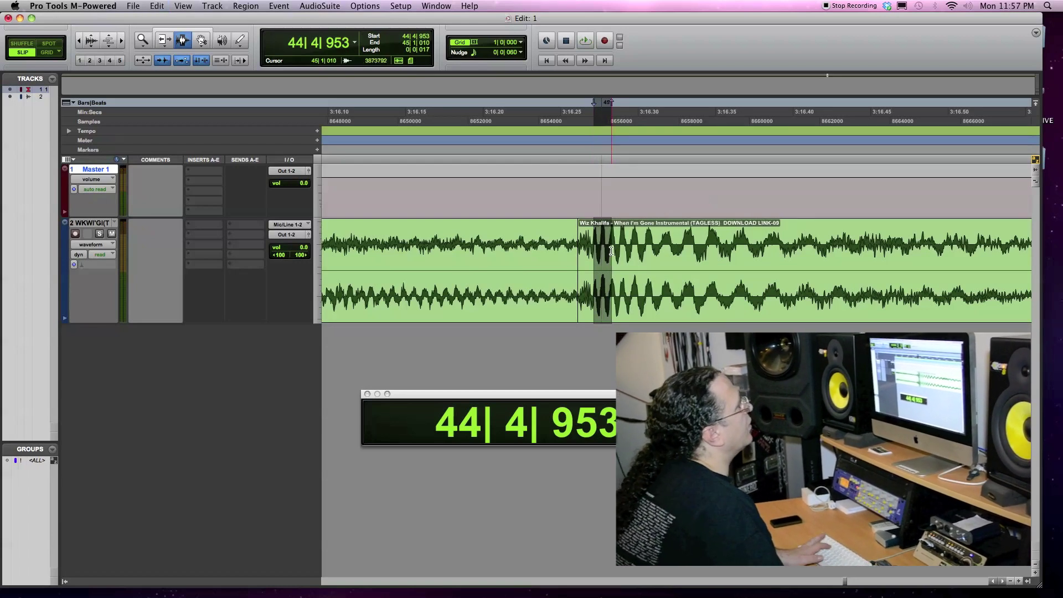
# - Select the two neighbouring regions spanning 1|1|000 to 44|4|937 and heal them into a single region
pyautogui.doubleClick(548, 257)
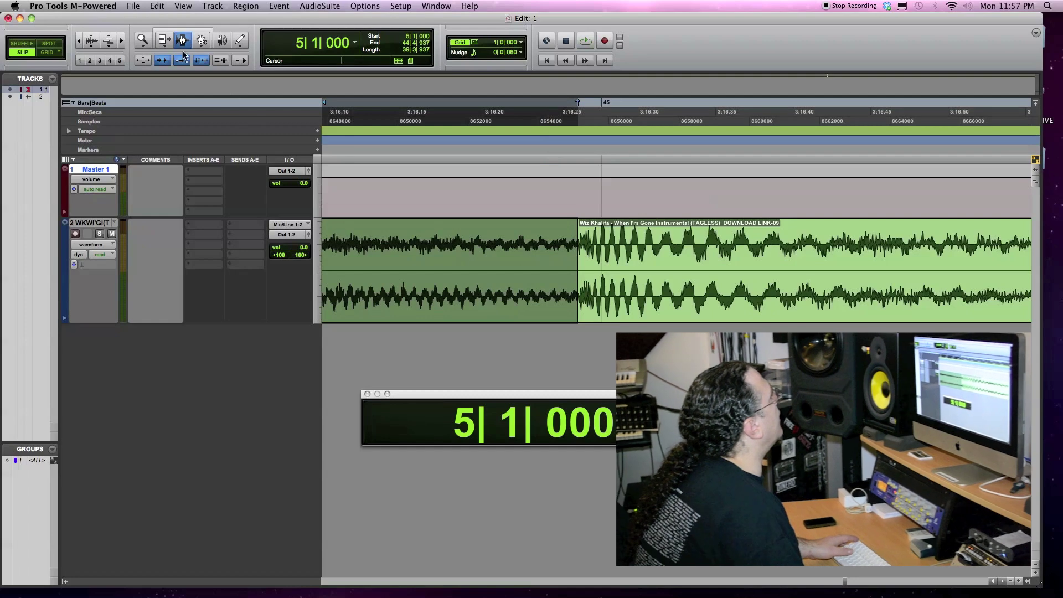
pyautogui.doubleClick(142, 40)
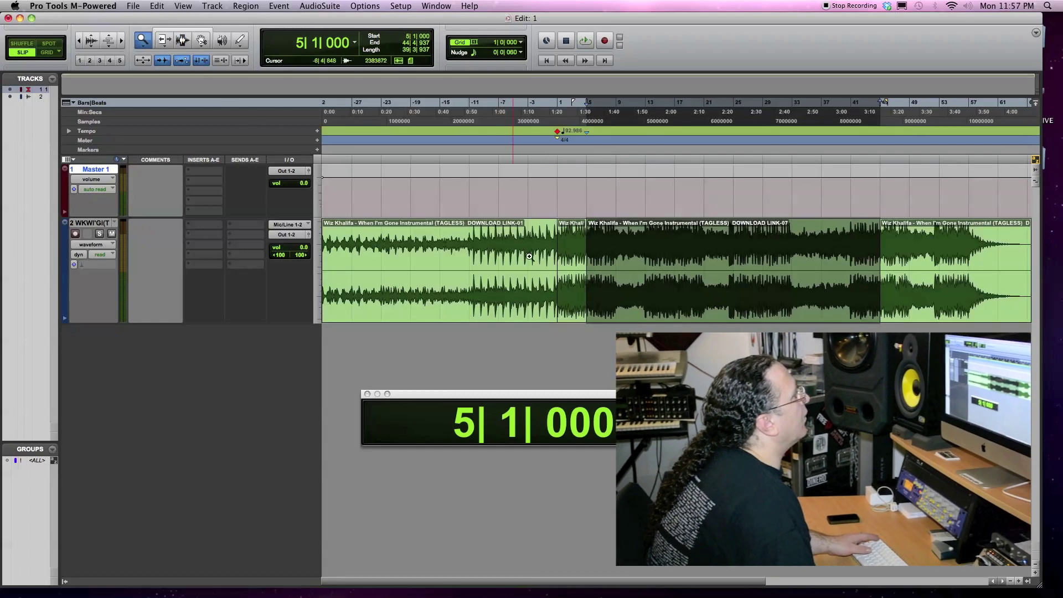
pyautogui.press('F6')
pyautogui.press('F7')
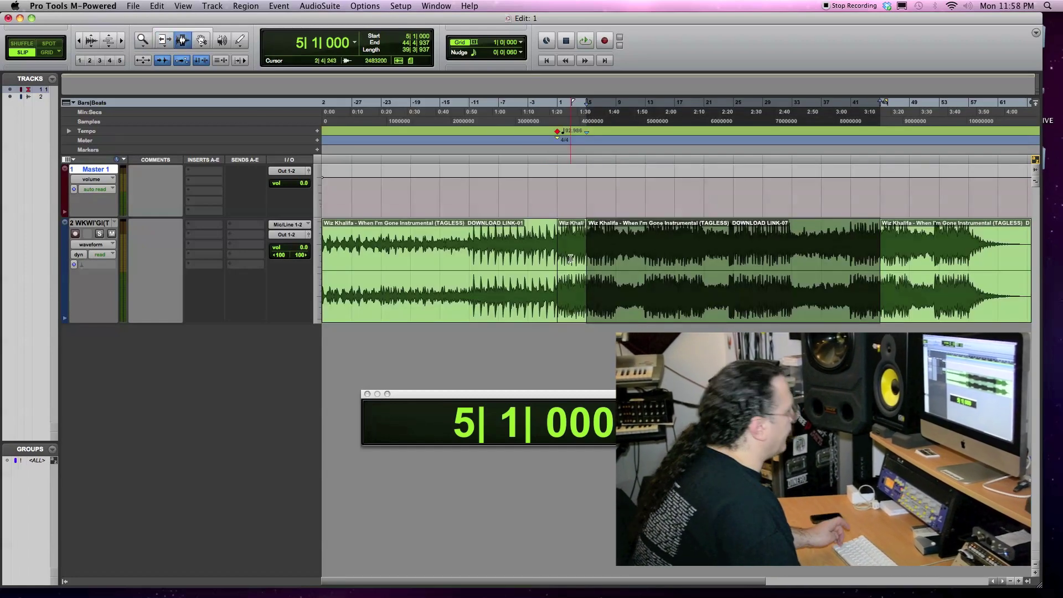
pyautogui.keyDown('shift'); pyautogui.click(570, 259); pyautogui.keyUp('shift')
pyautogui.hotkey('shift', 'Return')
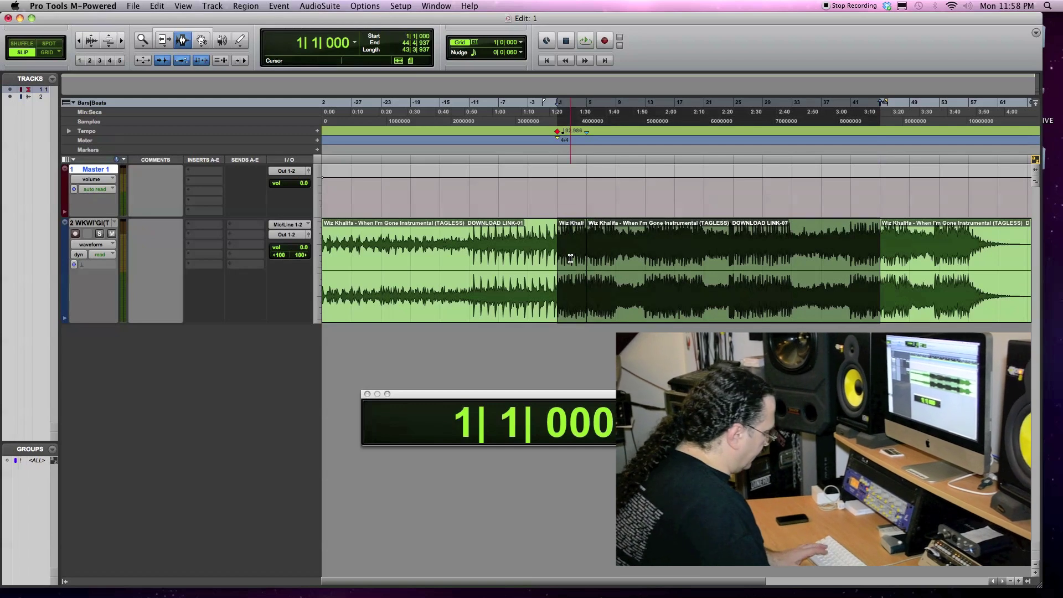
pyautogui.press('super+h')
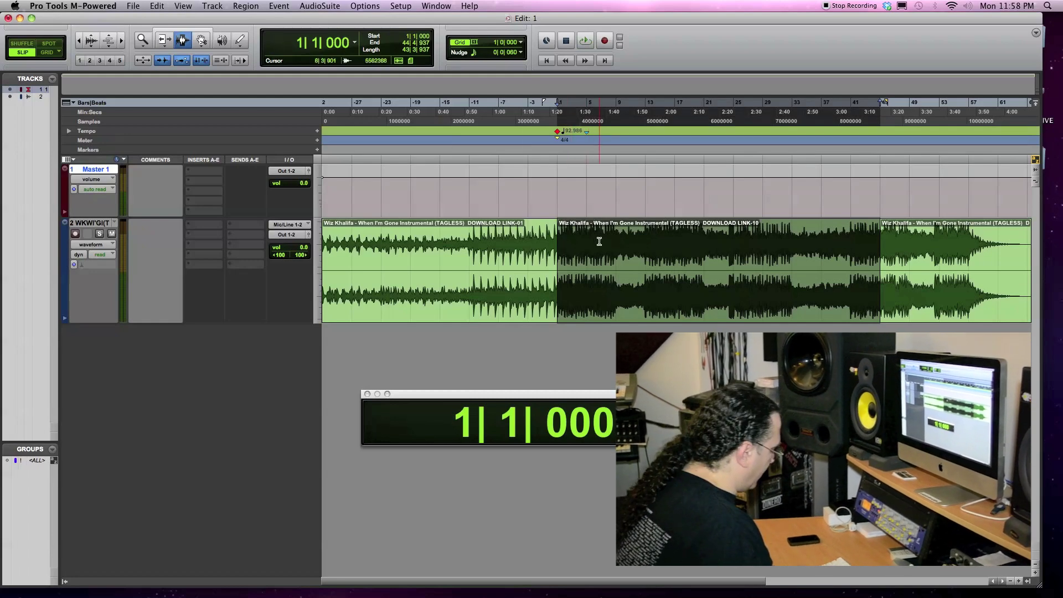
# - Identify the beats of the selected main section, from location 1|1|000 to end location 45|1|000 in 4/4
pyautogui.doubleClick(651, 242)
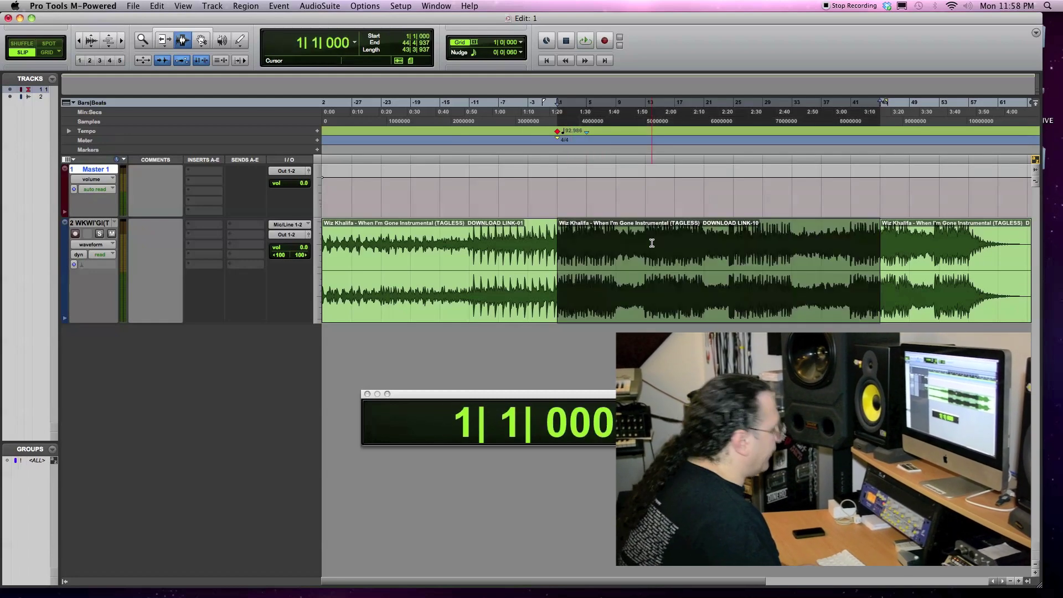
pyautogui.press('super+i')
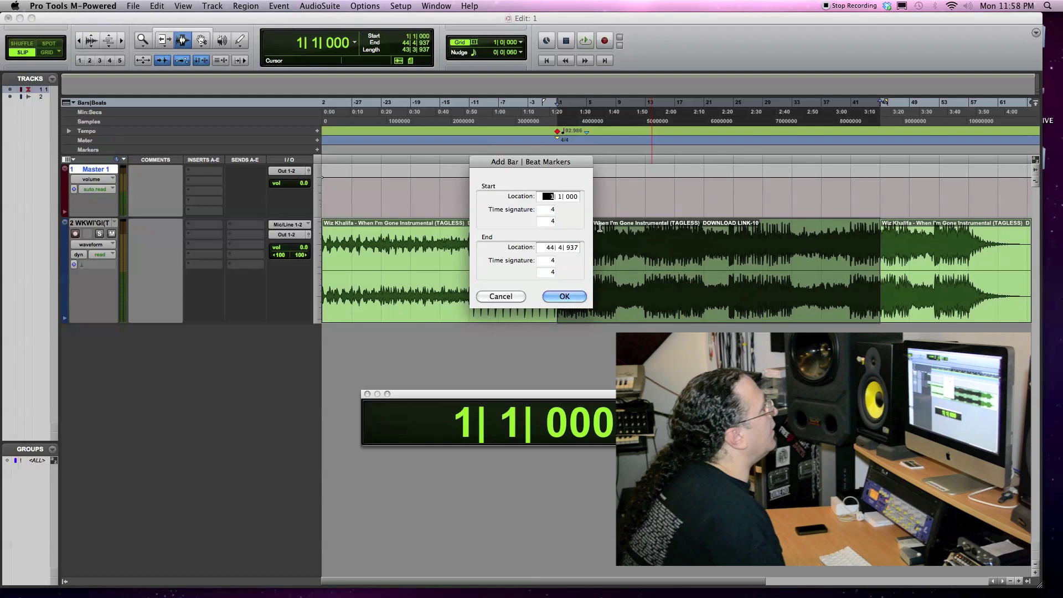
pyautogui.click(551, 248)
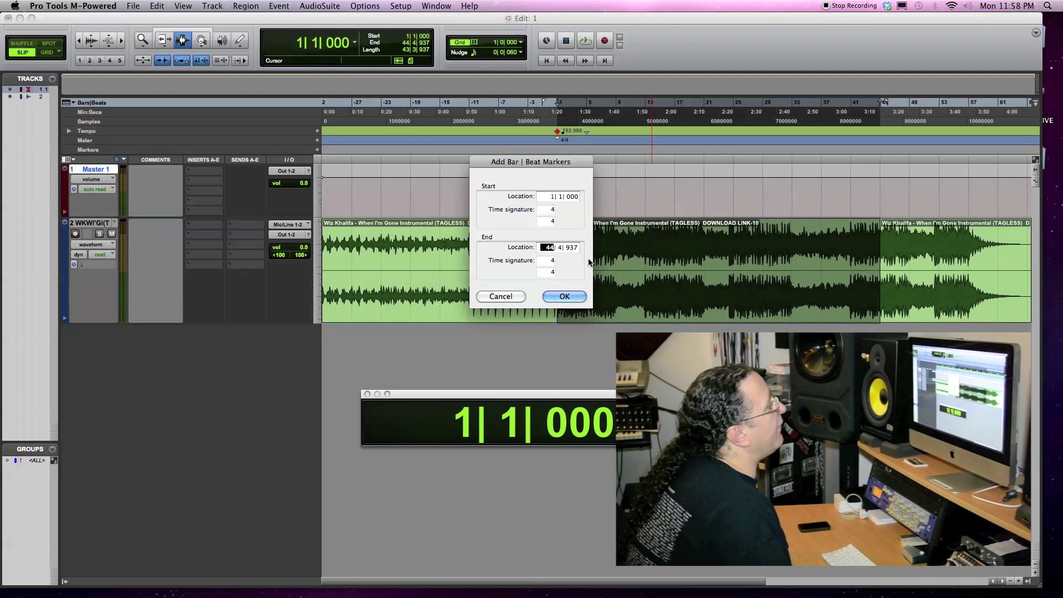
pyautogui.write('45')
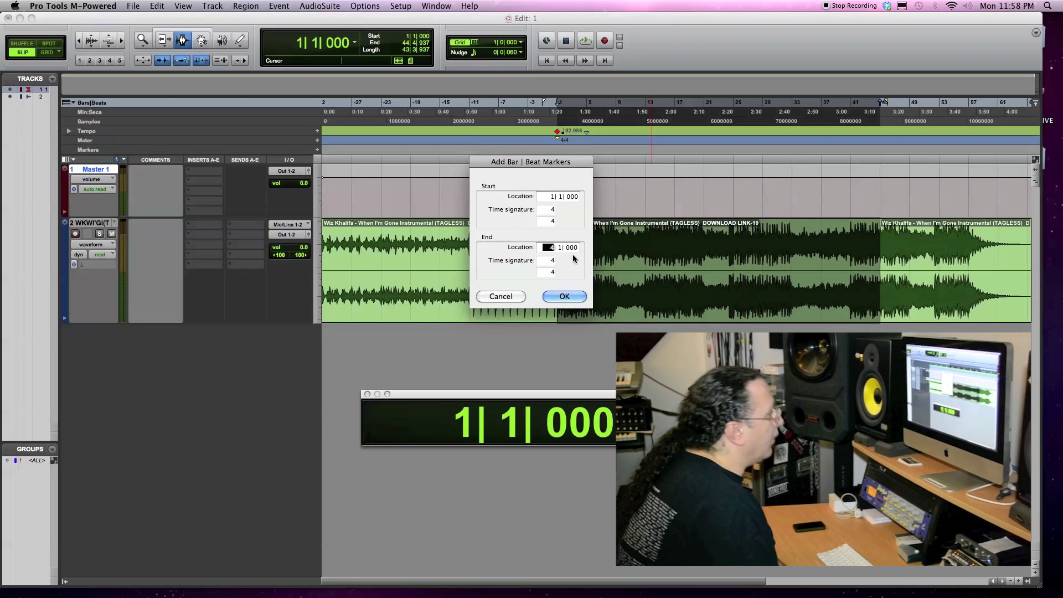
pyautogui.press('Return')
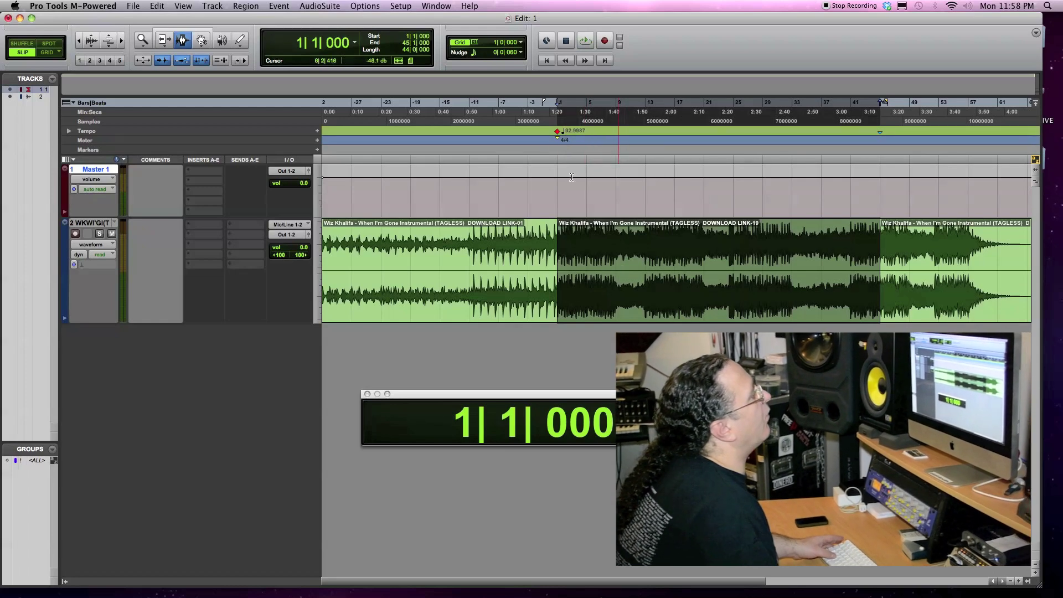
# - Play the main section from 1|1|000 and switch the edit mode to Grid
pyautogui.click(621, 259)
pyautogui.doubleClick(621, 259)
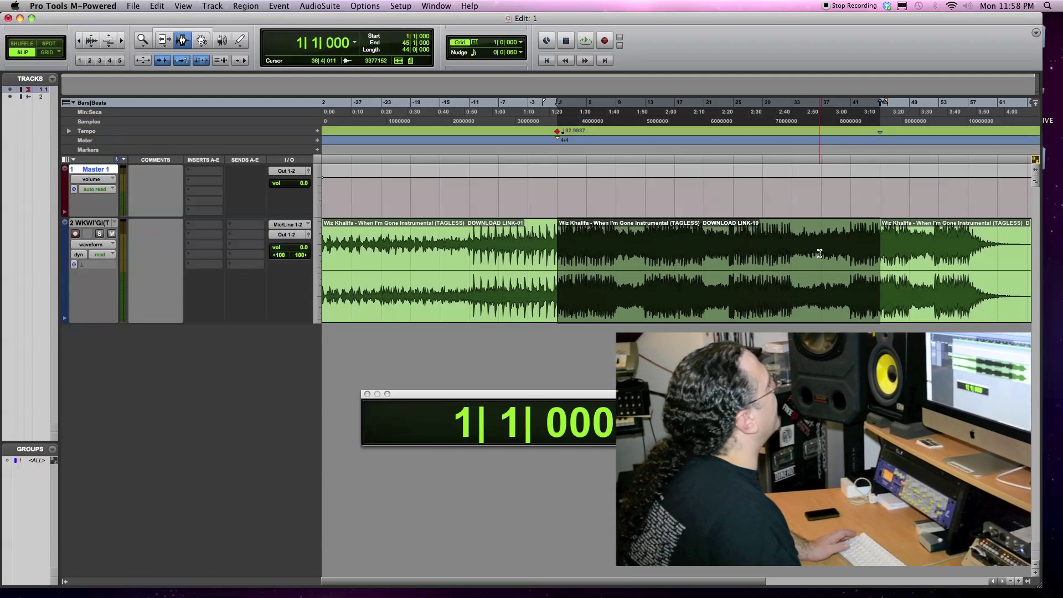
pyautogui.press('space')
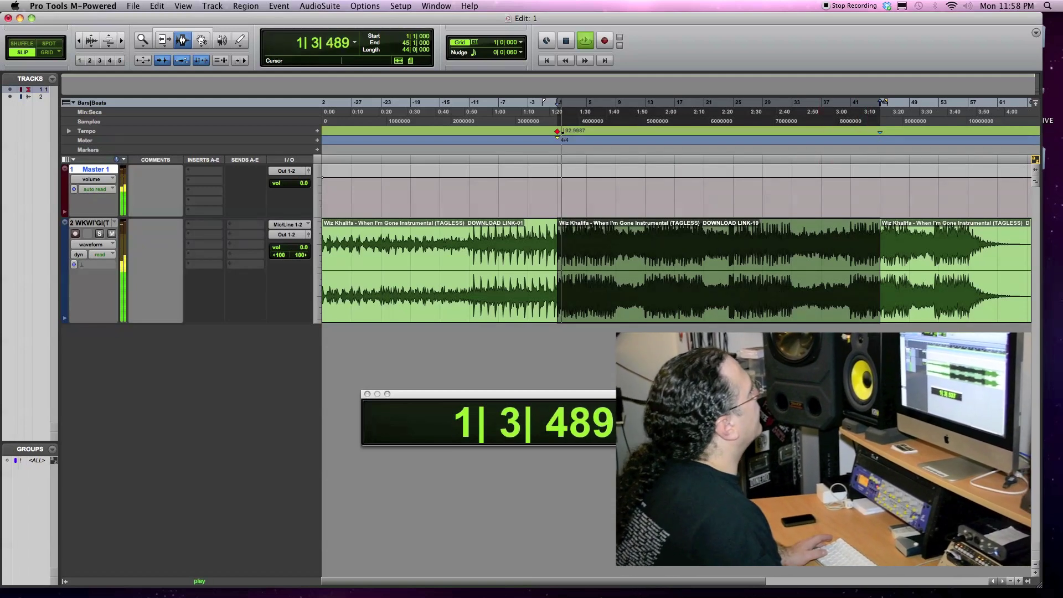
pyautogui.click(47, 53)
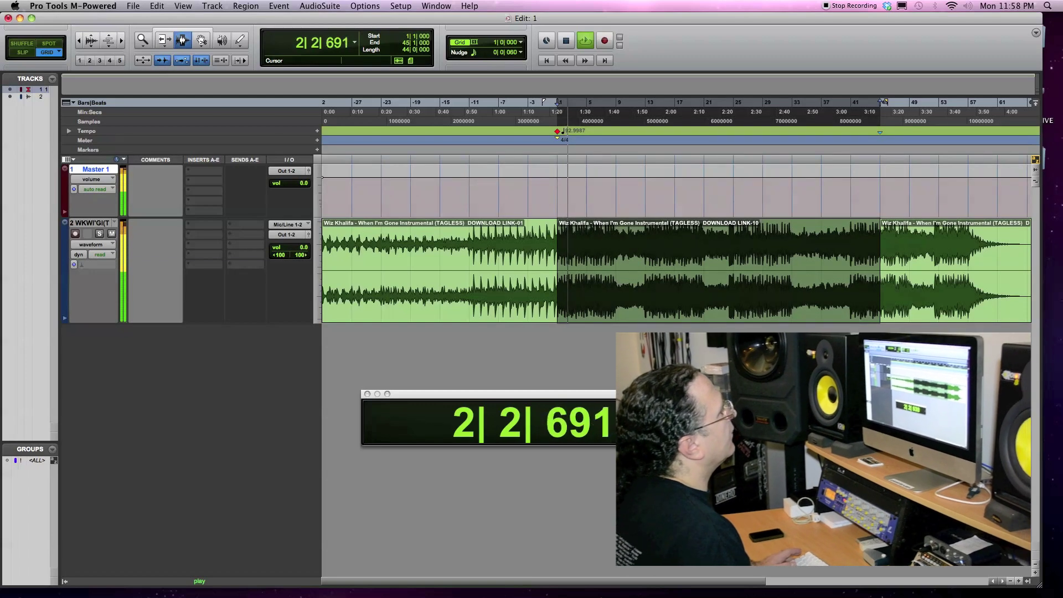
pyautogui.press('space')
# - Select the two bars from 17|1|000 to 19|1|000 on the instrumental track and play them
pyautogui.moveTo(672, 238)
pyautogui.mouseDown()
pyautogui.moveTo(701, 240)
pyautogui.moveTo(689, 240)
pyautogui.mouseUp()
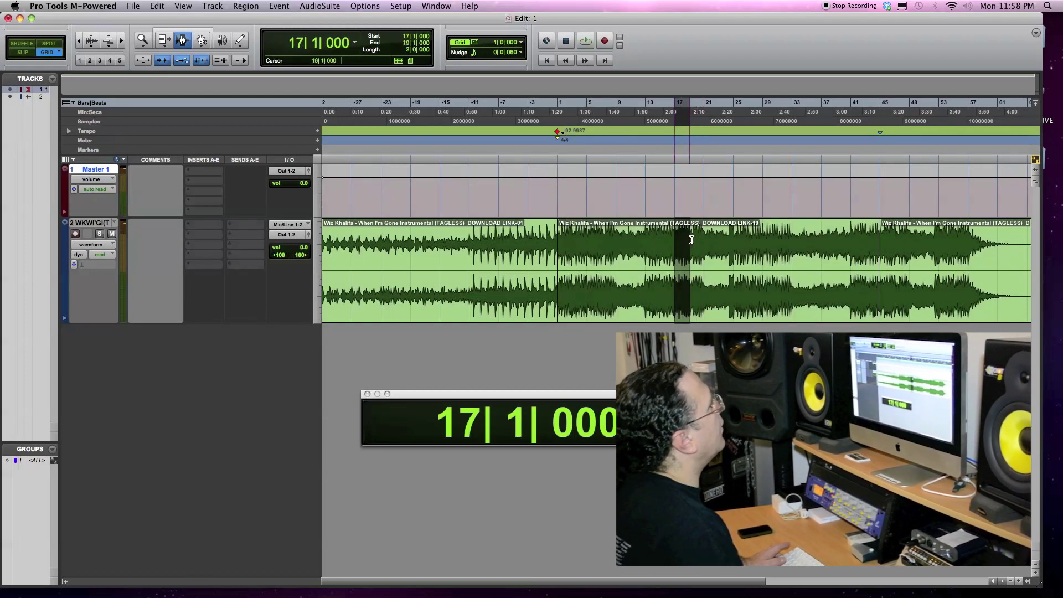
pyautogui.press('space')
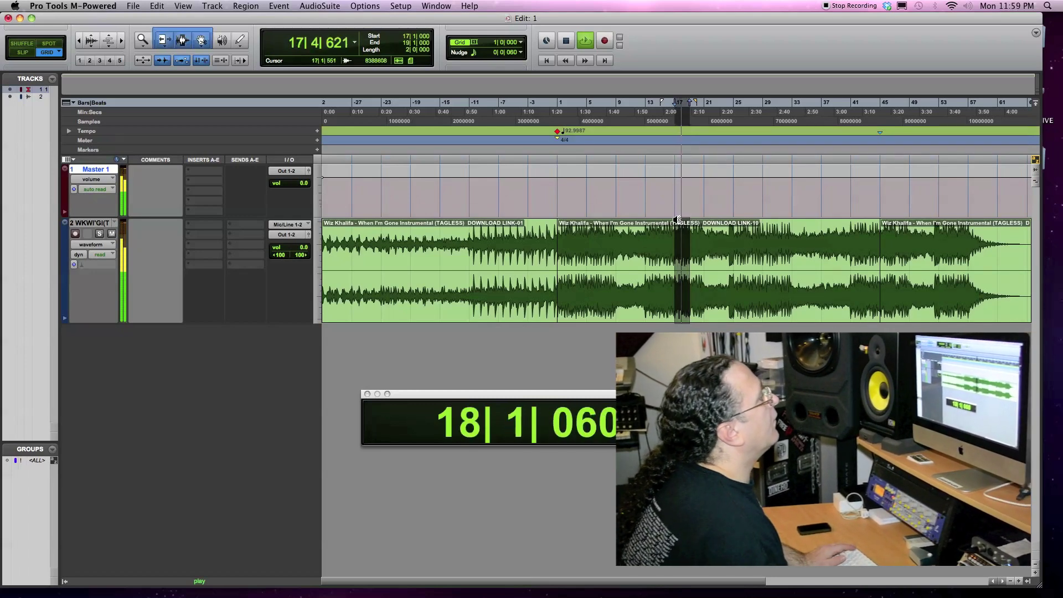
pyautogui.press('Escape')
pyautogui.press('Escape')
pyautogui.press('Escape')
pyautogui.press('Escape')
pyautogui.click(715, 244)
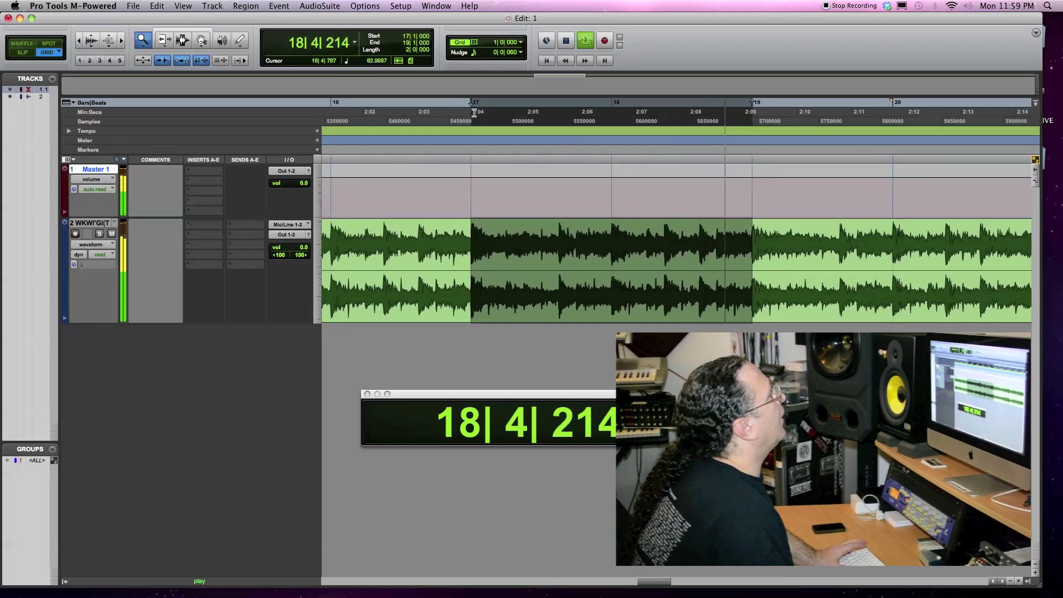
pyautogui.press('space')
# - Set the grid to 1/4 note, select the first beat of bar 17 and play it
pyautogui.click(520, 42)
pyautogui.click(554, 62)
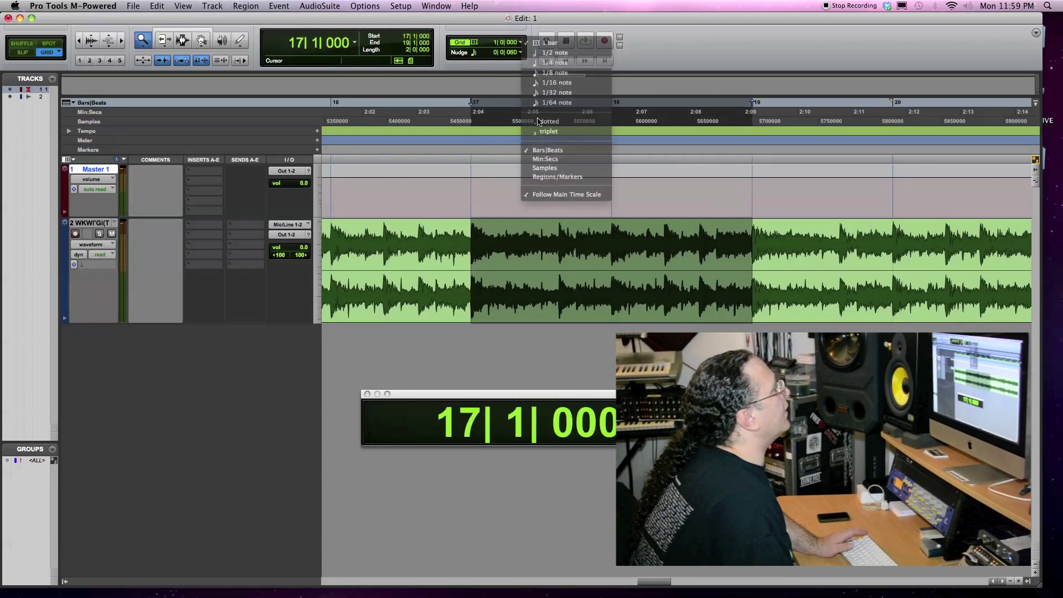
pyautogui.press('Escape')
pyautogui.press('Escape')
pyautogui.moveTo(472, 237); pyautogui.dragTo(518, 238)
pyautogui.press('space')
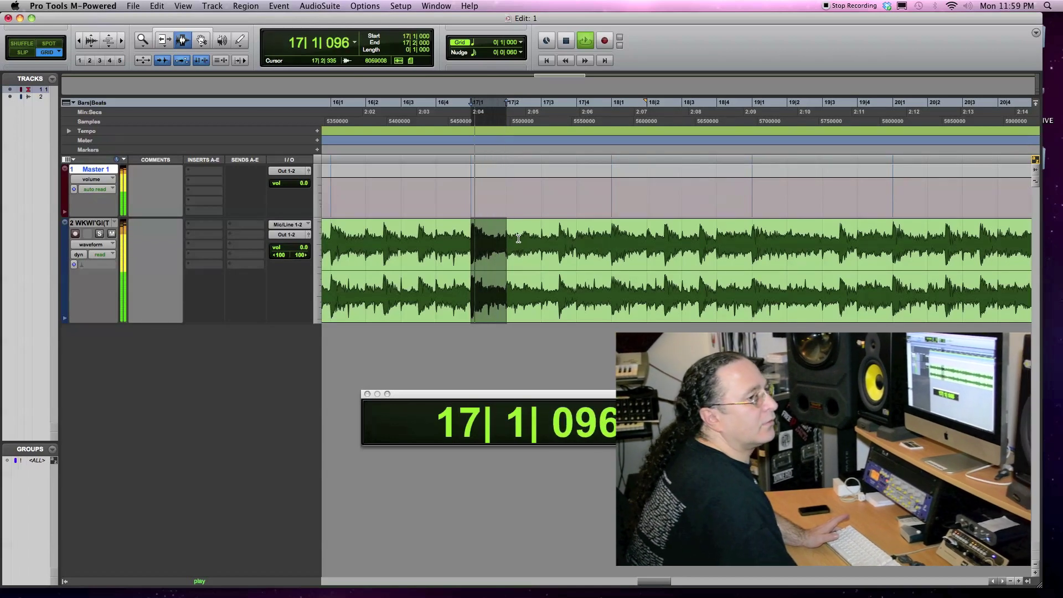
pyautogui.press('space')
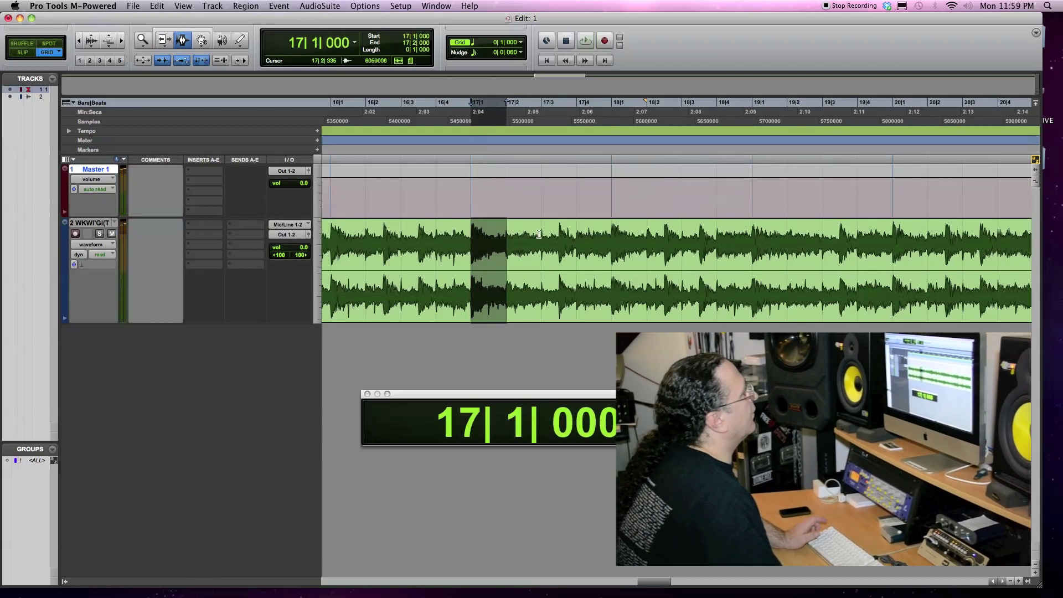
# - Extend the selection to 17|3|000, separate the two-beat region and duplicate it three times
pyautogui.keyDown('shift'); pyautogui.click(538, 234); pyautogui.keyUp('shift')
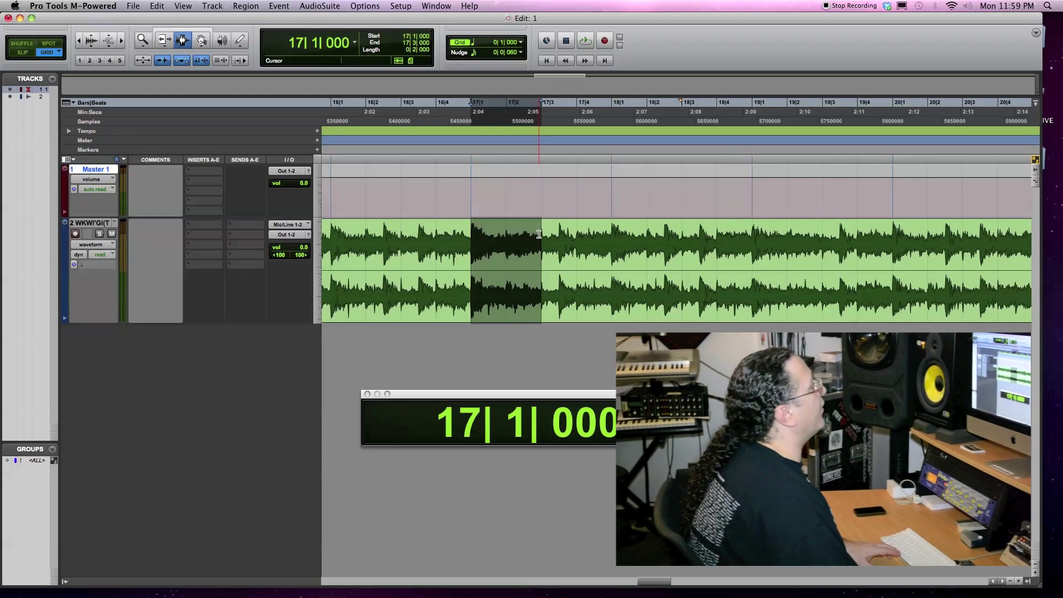
pyautogui.press('space')
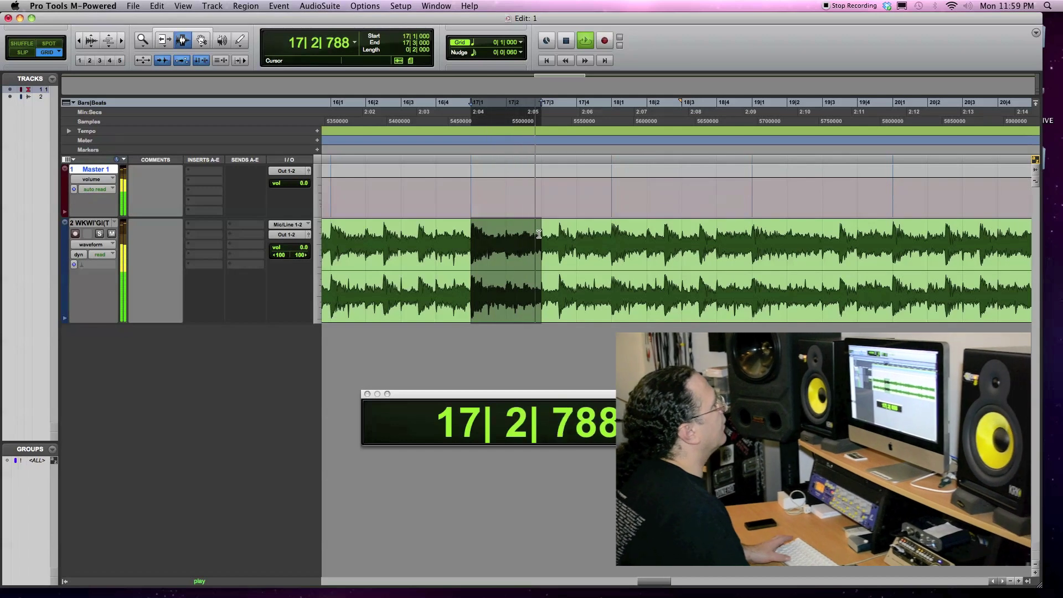
pyautogui.press('space')
pyautogui.press('super+e')
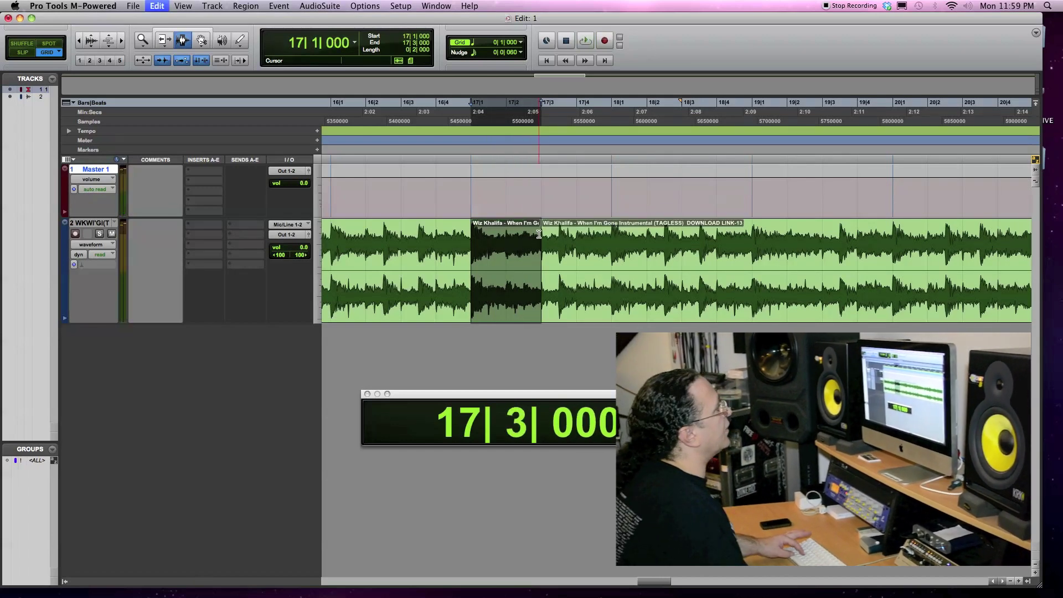
pyautogui.press('super+d')
pyautogui.press('super+d')
pyautogui.press('super+d')
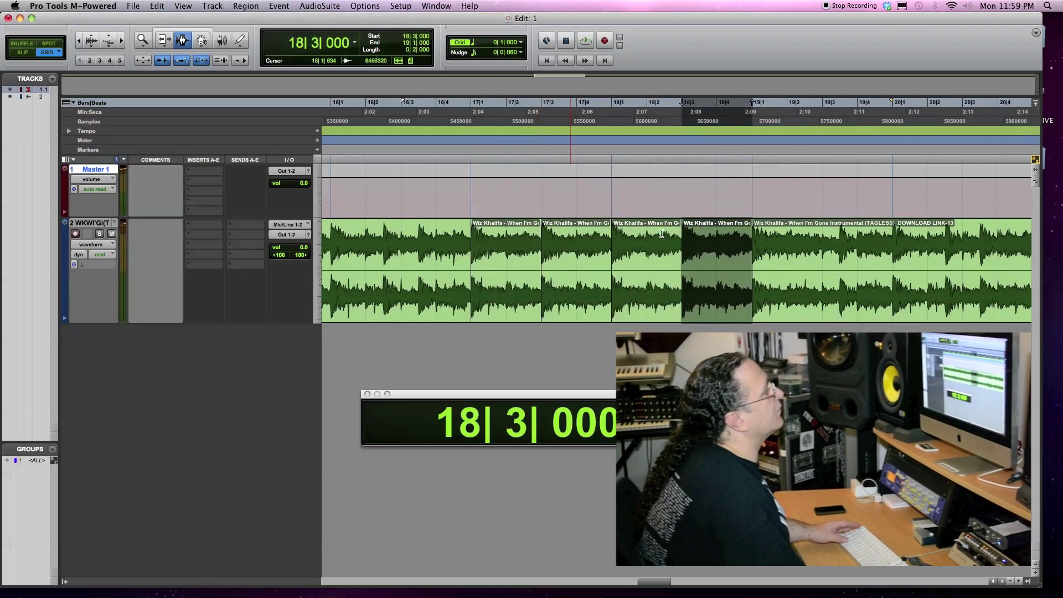
# - With a 1/8 note grid, separate the audio from 18|3|000 to 18|3|480 and duplicate it three times
pyautogui.click(521, 45)
pyautogui.click(553, 55)
pyautogui.moveTo(684, 237); pyautogui.dragTo(701, 237)
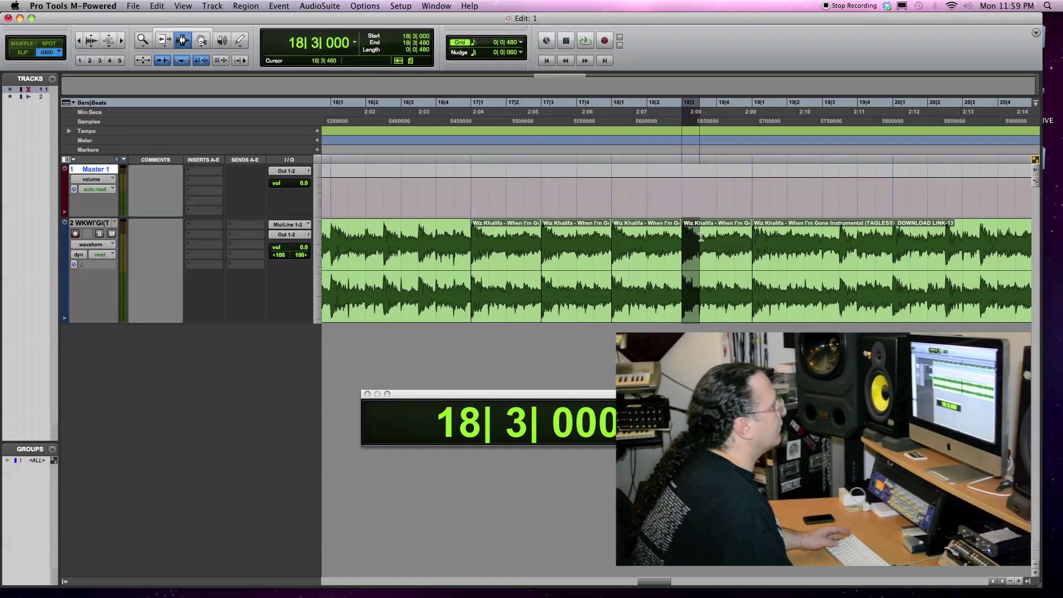
pyautogui.press('super+e')
pyautogui.press('super+d')
pyautogui.press('super+d')
pyautogui.press('super+d')
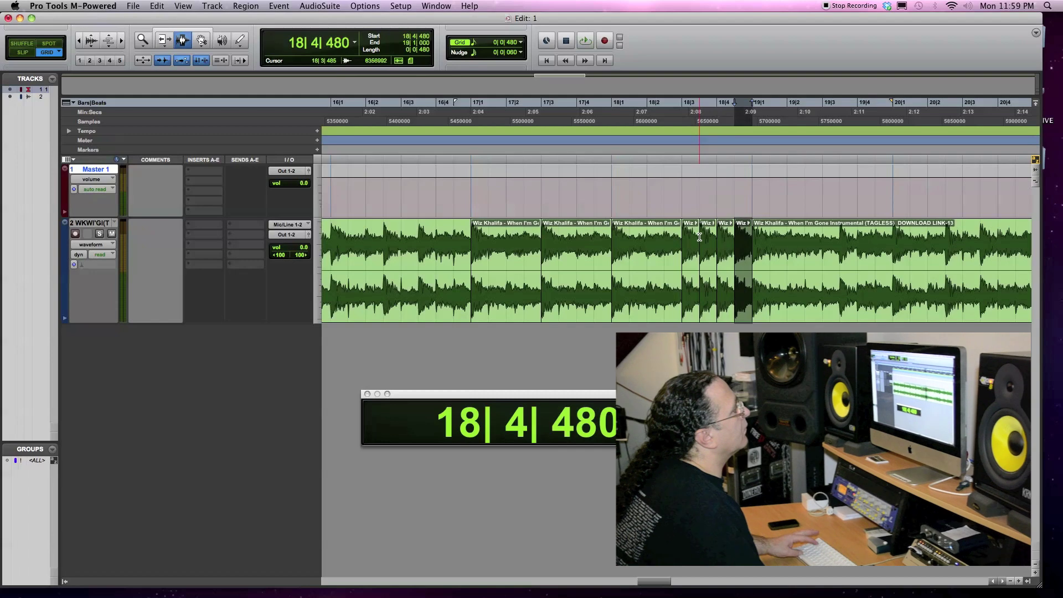
# - Play from 17|1|000 to hear the two-beat and eighth-note repeats
pyautogui.keyDown('shift'); pyautogui.click(506, 241); pyautogui.keyUp('shift')
pyautogui.keyDown('shift'); pyautogui.click(471, 243); pyautogui.keyUp('shift')
pyautogui.click(472, 244)
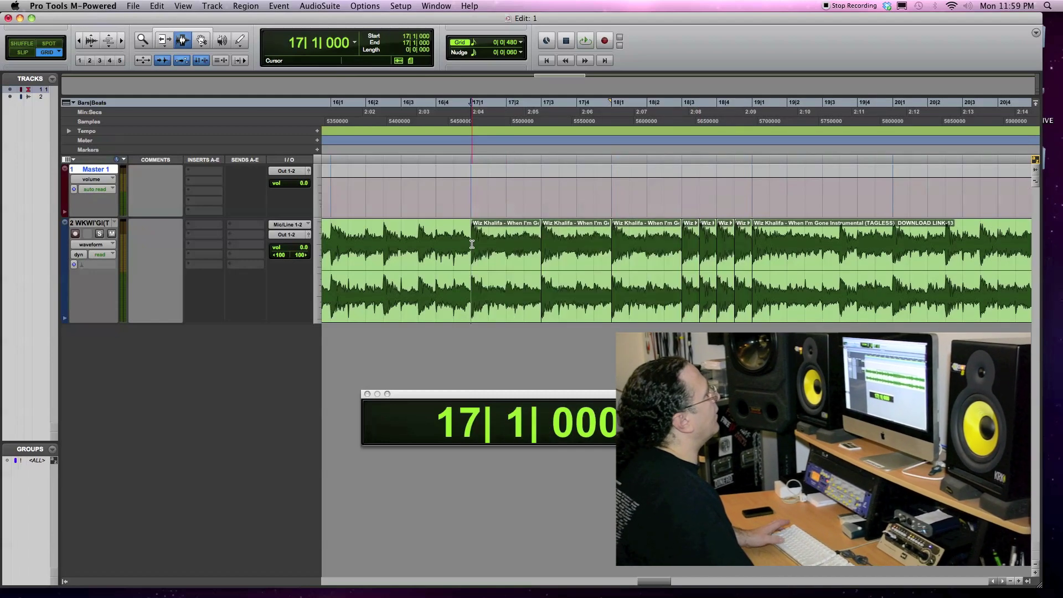
pyautogui.press('space')
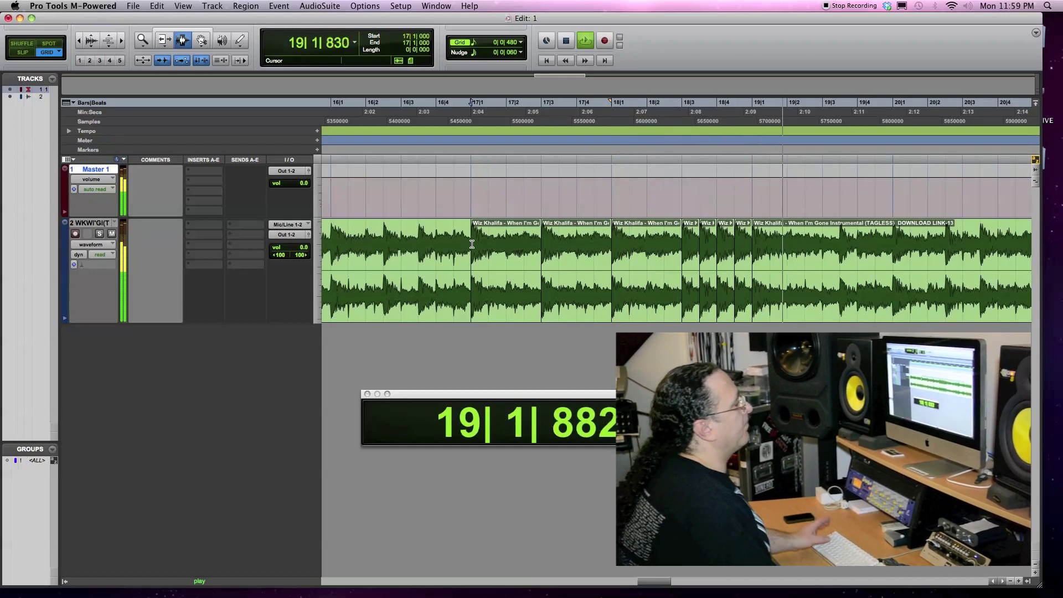
pyautogui.press('space')
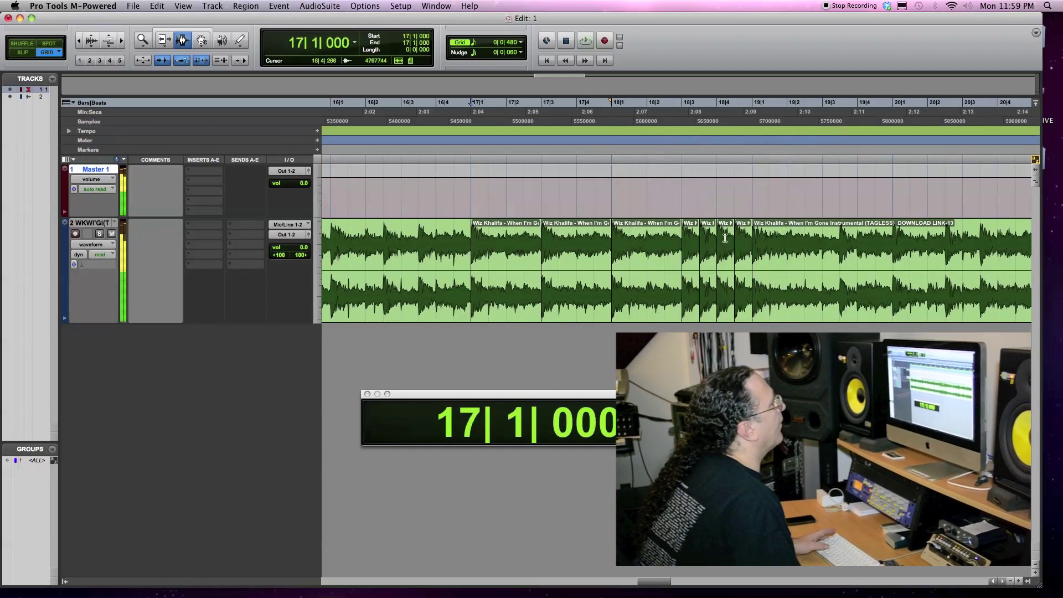
# - With a 1/16 note grid, separate the audio from 18|4|000 to 18|4|240 and duplicate it three times
pyautogui.click(520, 42)
pyautogui.click(556, 53)
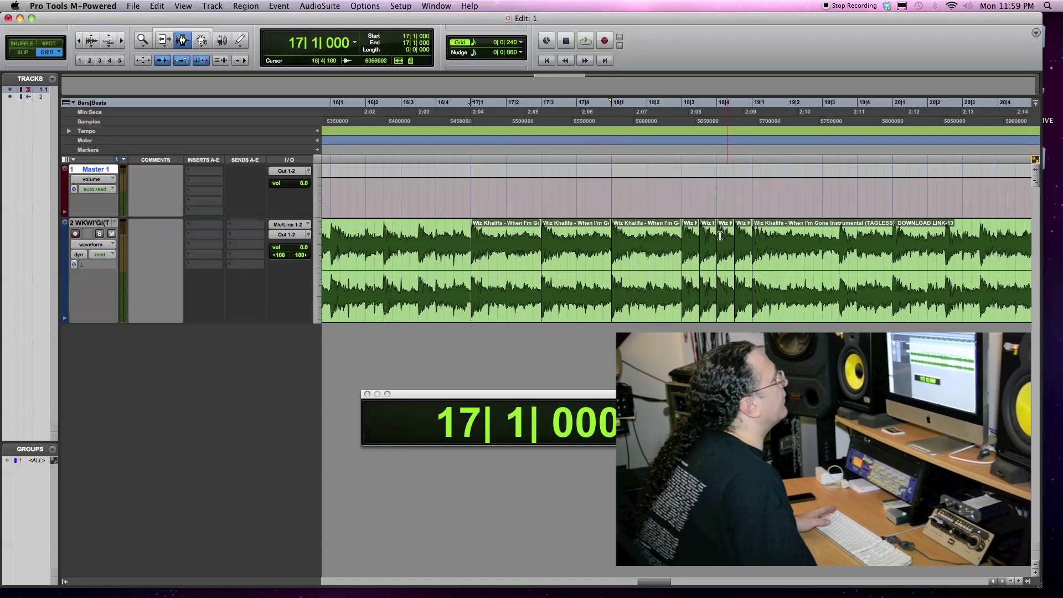
pyautogui.moveTo(720, 235); pyautogui.dragTo(723, 235)
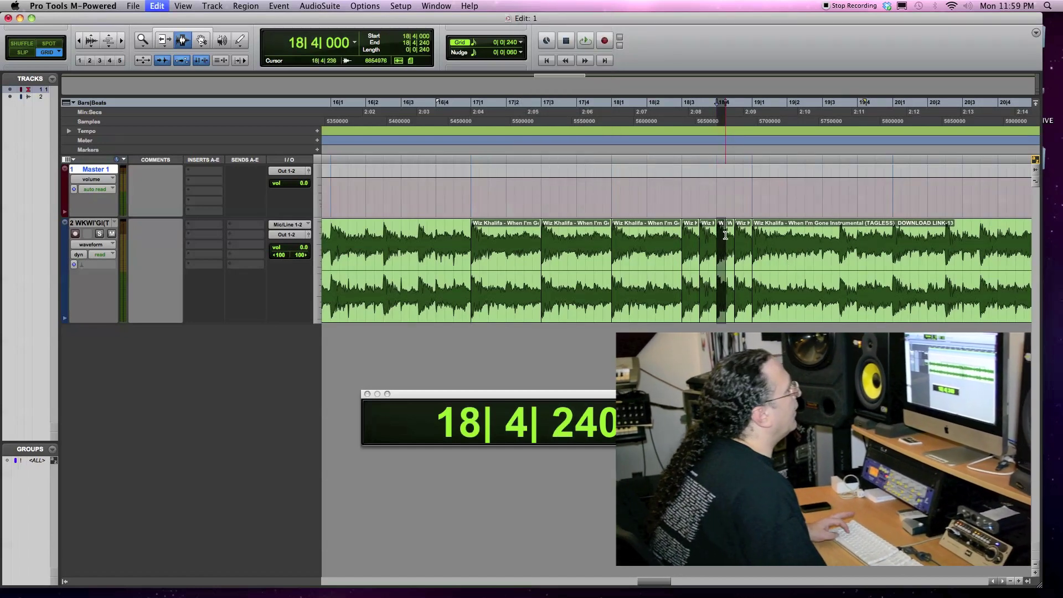
pyautogui.press('super+d')
pyautogui.press('super+d')
pyautogui.press('super+d')
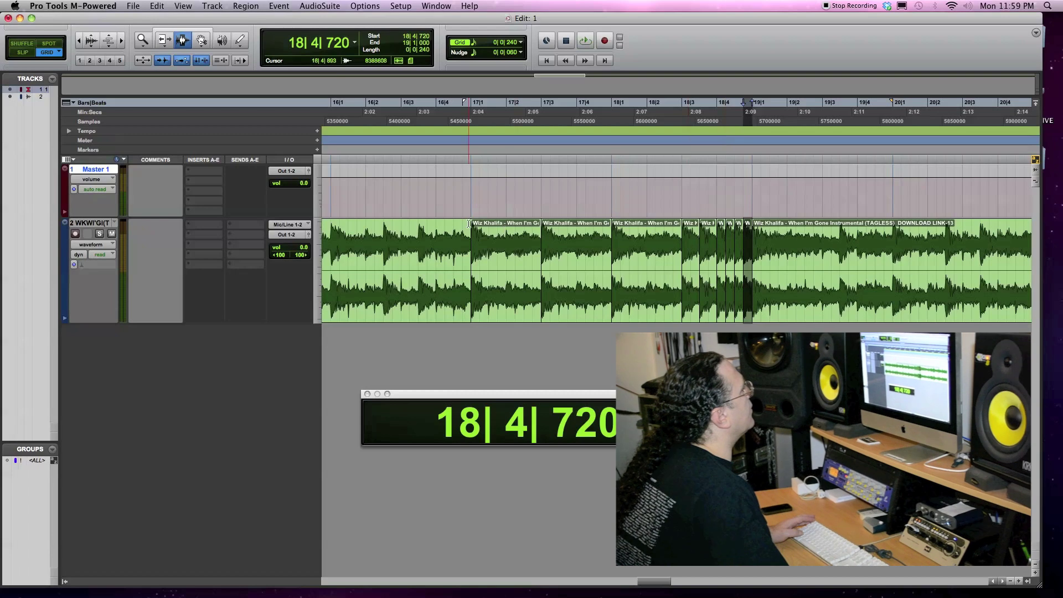
# - Play from 17|1|000 again to hear the stutter with the added sixteenth-note repeats
pyautogui.click(469, 224)
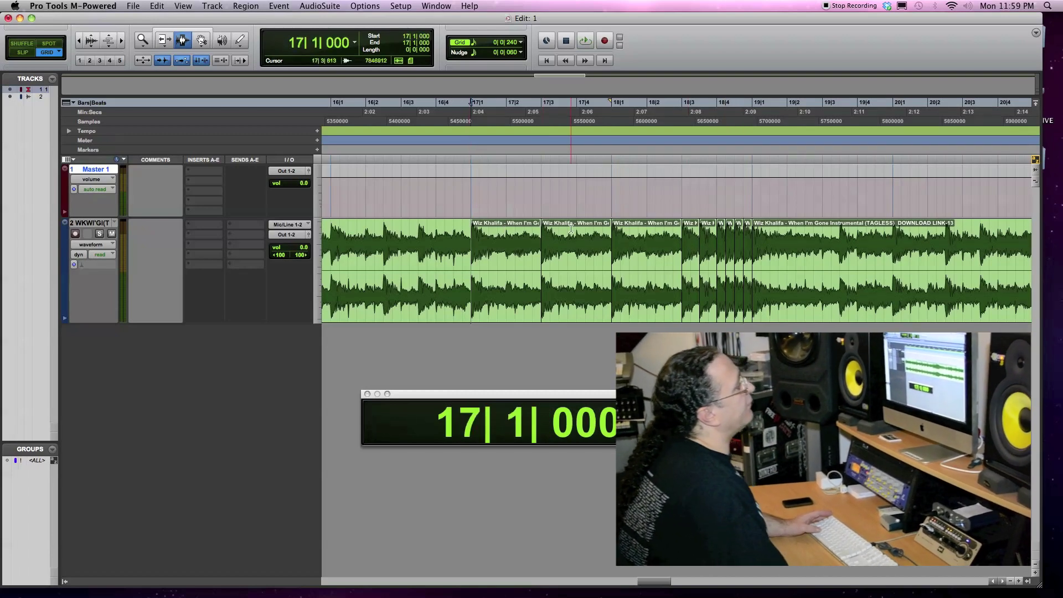
pyautogui.press('space')
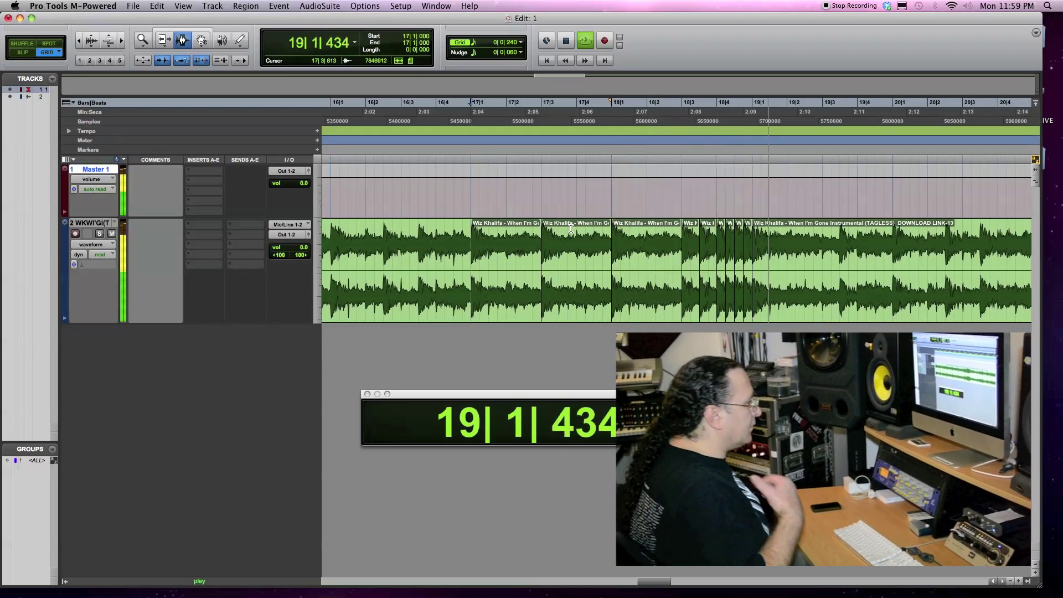
pyautogui.press('space')
# - Select all the chopped stutter regions from 17|1|000 to 19|1|000 and copy them
pyautogui.doubleClick(524, 262)
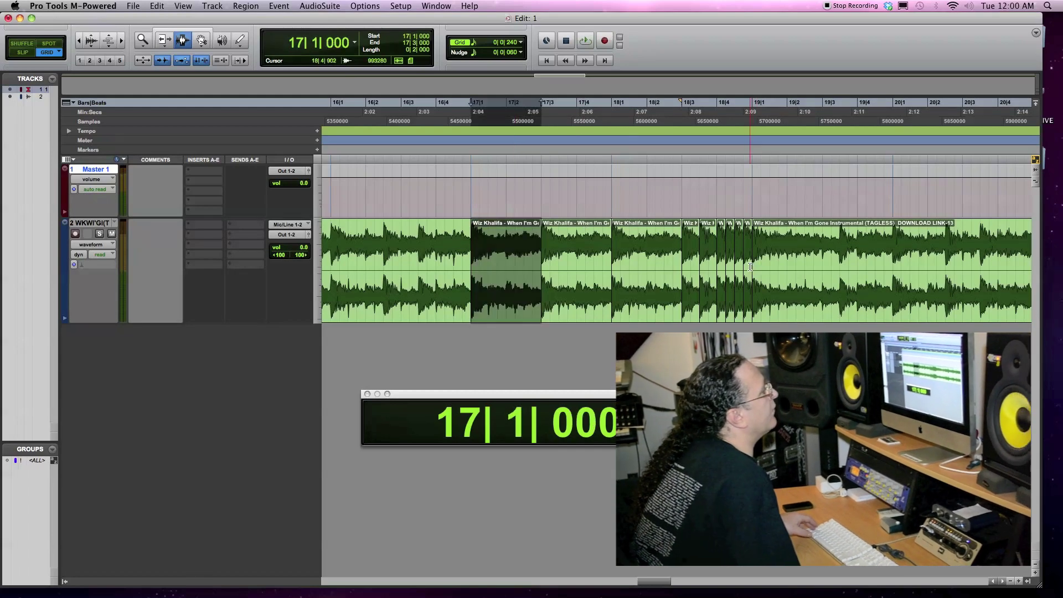
pyautogui.keyDown('shift'); pyautogui.click(750, 267); pyautogui.keyUp('shift')
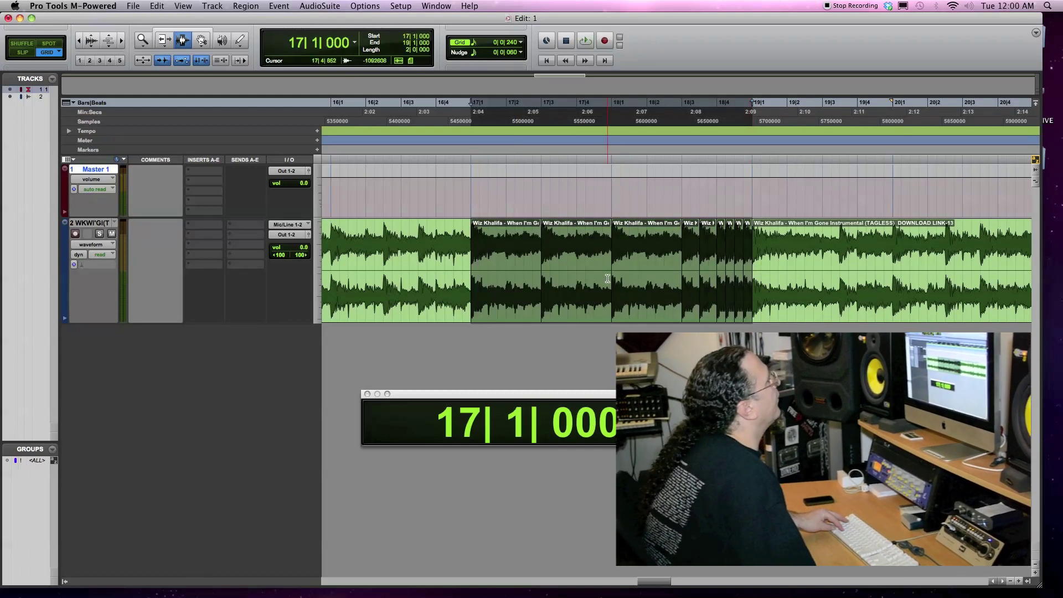
pyautogui.press('r')
pyautogui.press('r')
pyautogui.press('r')
pyautogui.press('r')
pyautogui.press('r')
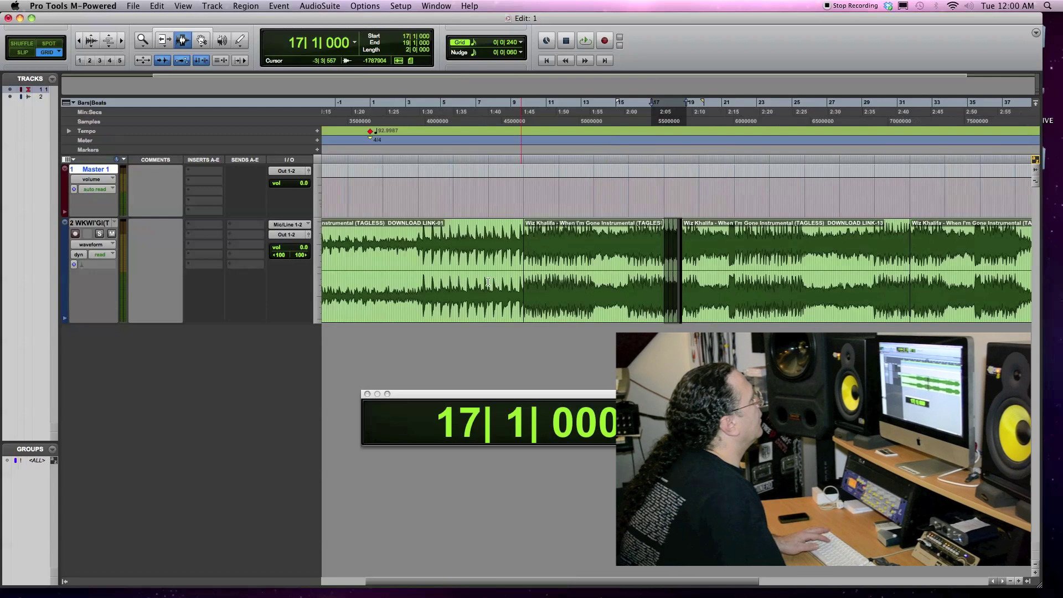
# - Select the region from 1|1|000 to 17|1|000, switch to Shuffle mode and set the grid to 1 bar
pyautogui.click(463, 247)
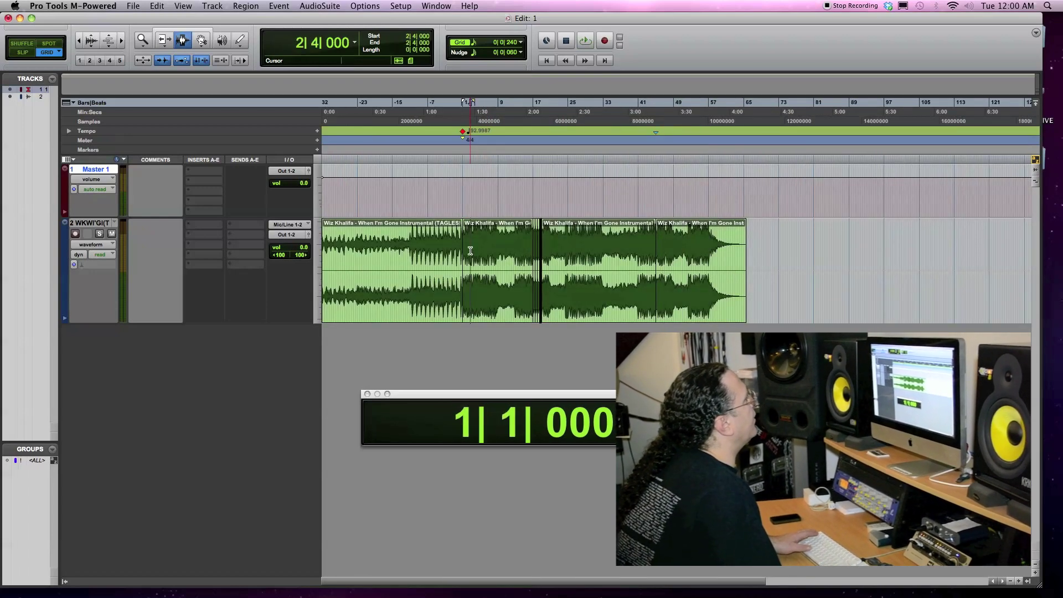
pyautogui.hotkey('shift', 'Tab')
pyautogui.press('space')
pyautogui.press('space')
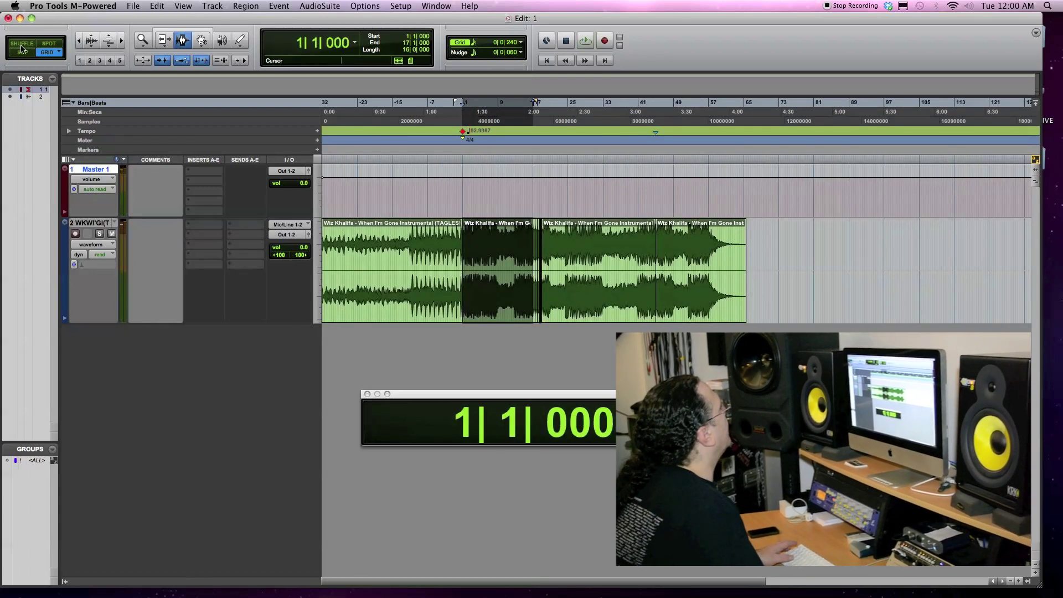
pyautogui.press('F8')
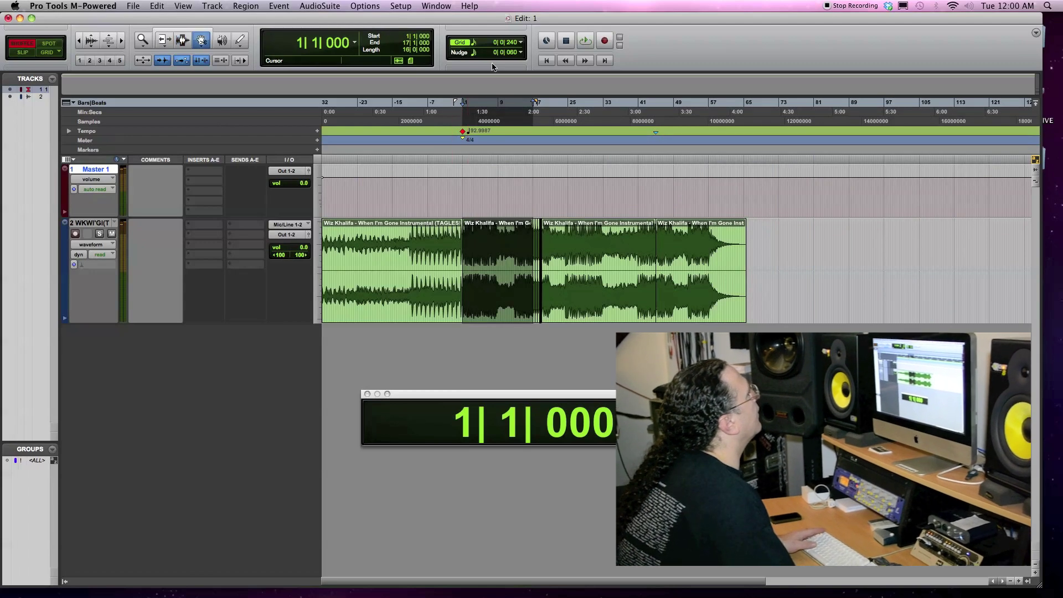
pyautogui.click(521, 43)
pyautogui.click(547, 10)
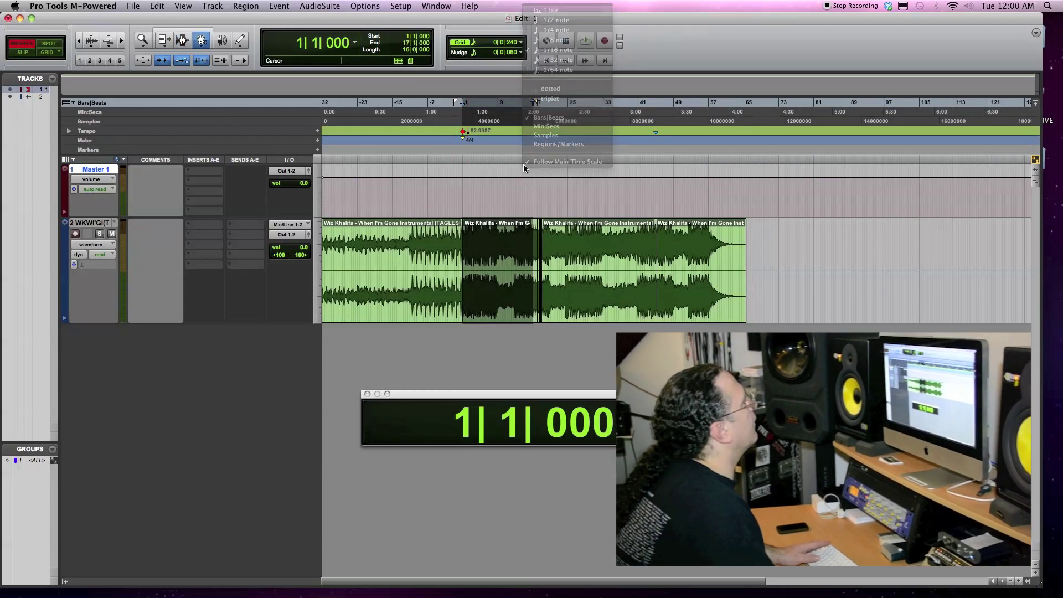
# - Insert the copied two-bar stutter at 1|1|000 in Shuffle mode and play the transition from shortly before bar 1
pyautogui.press('F5')
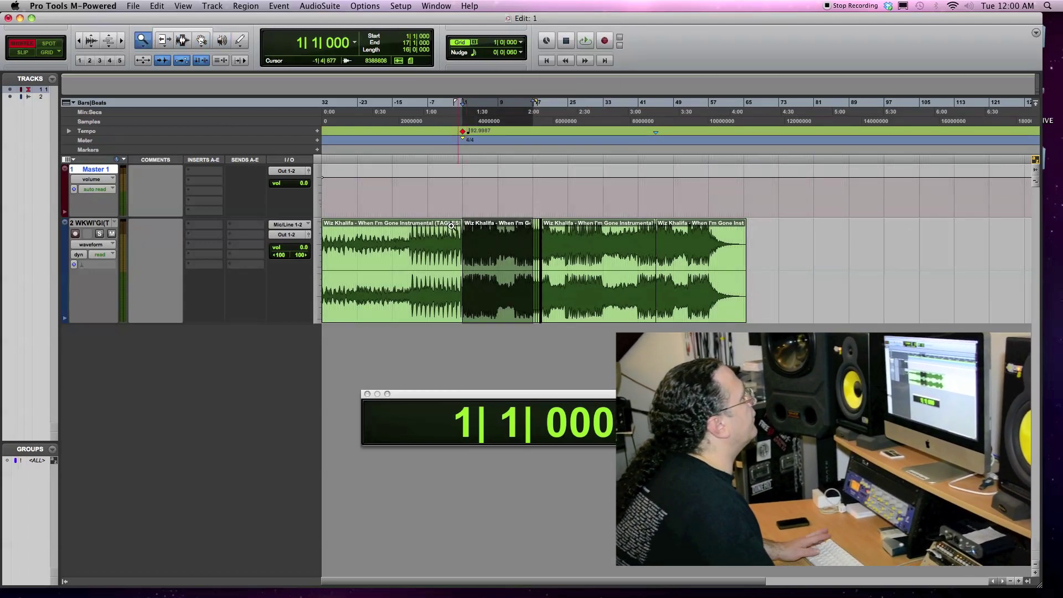
pyautogui.click(537, 273)
pyautogui.press('F6')
pyautogui.press('F7')
pyautogui.click(561, 245)
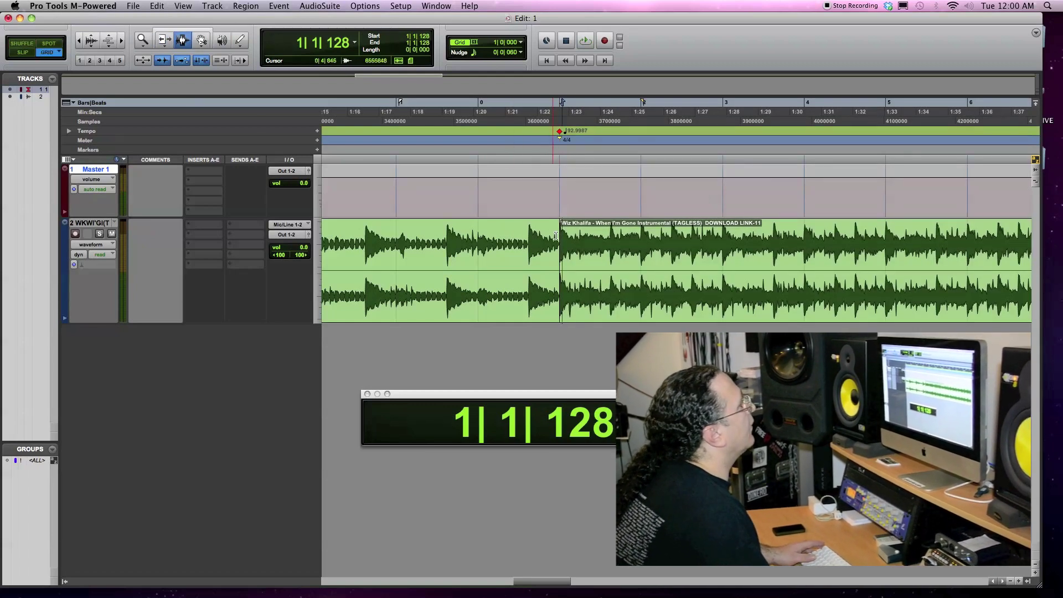
pyautogui.click(555, 236)
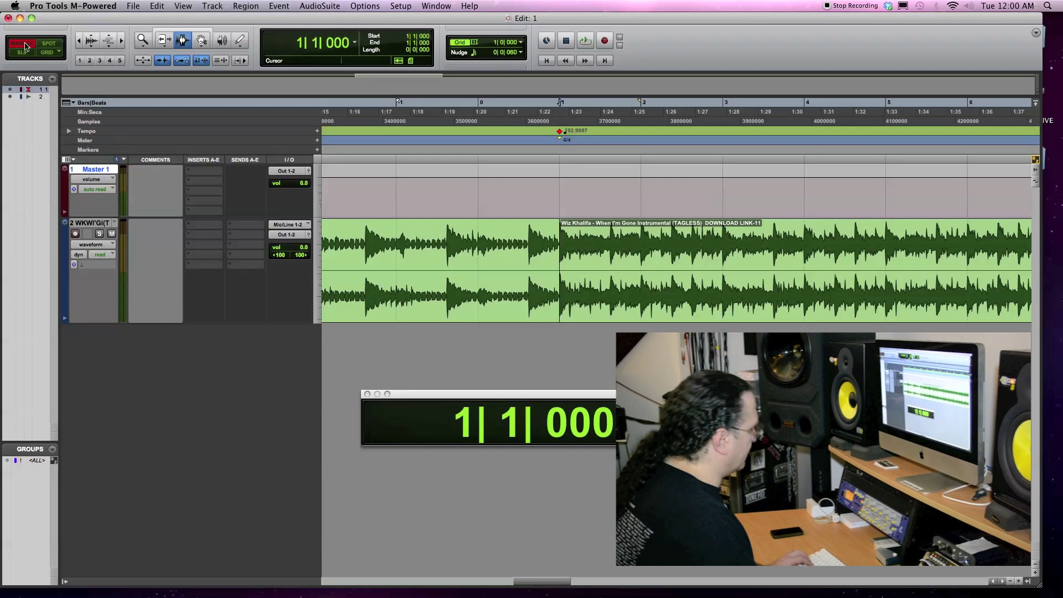
pyautogui.press('super+e')
pyautogui.press('super+bracketleft')
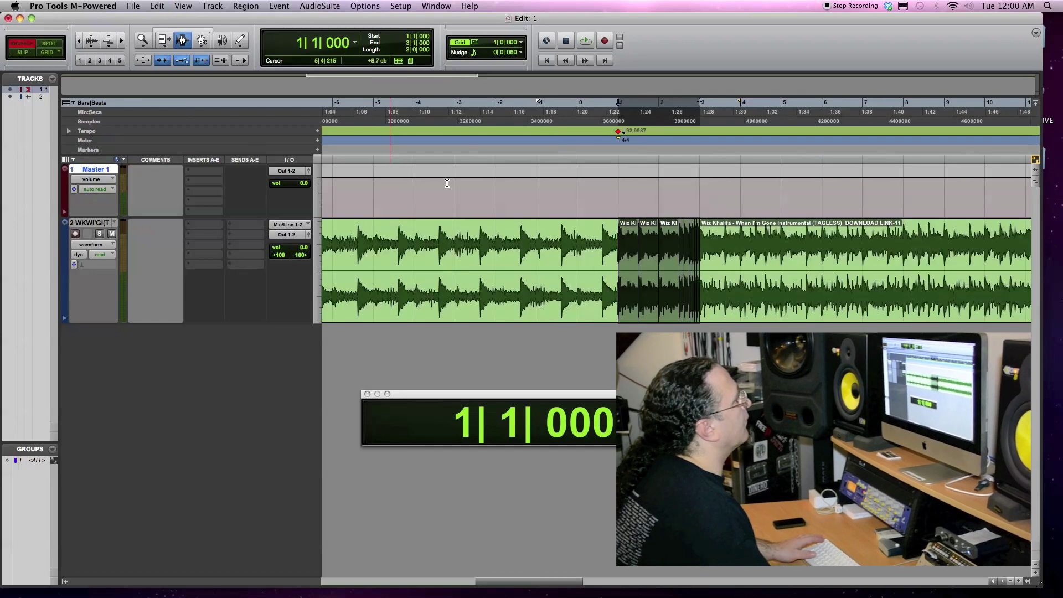
pyautogui.click(575, 233)
pyautogui.press('space')
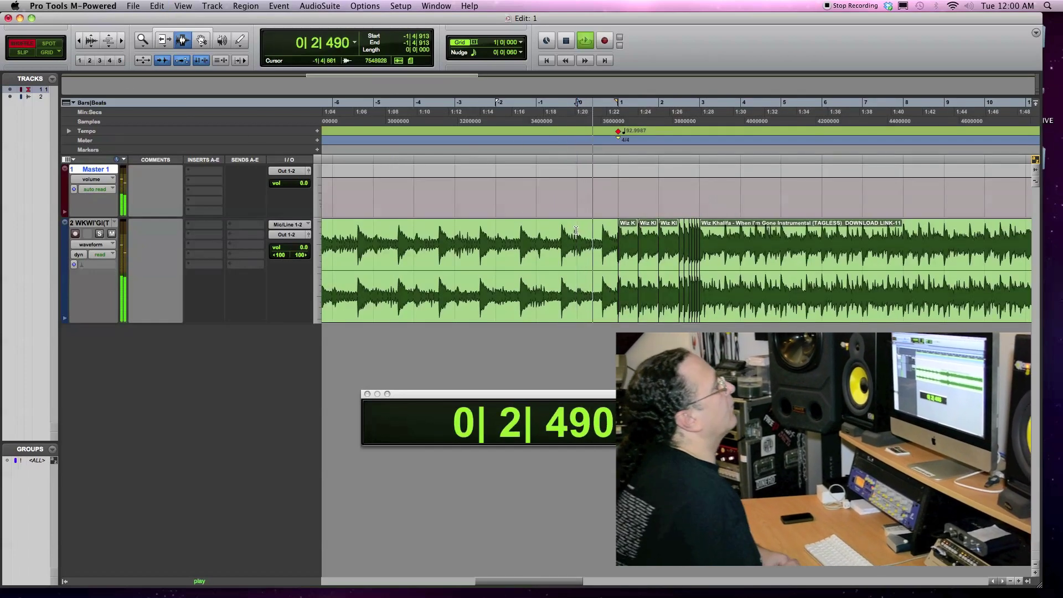